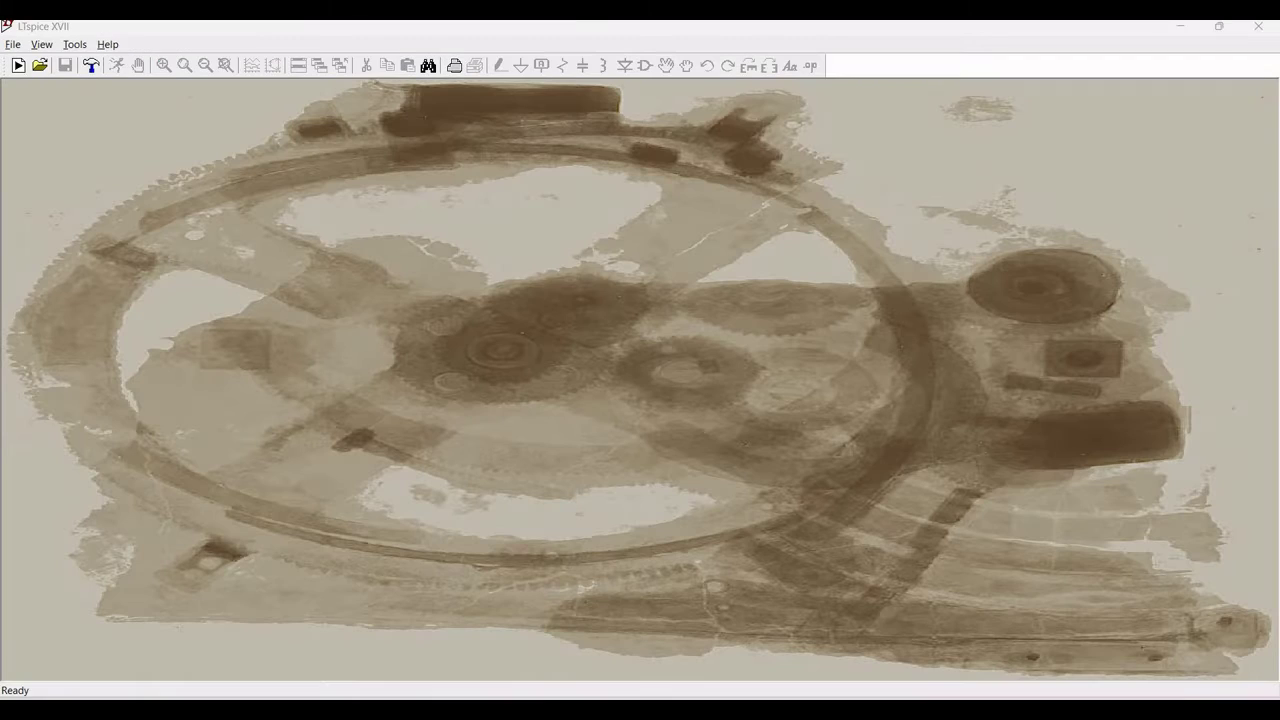
Start a new schematic and place the 'sample' block A1 from the SpecialFunctions library
left_click(18, 67)
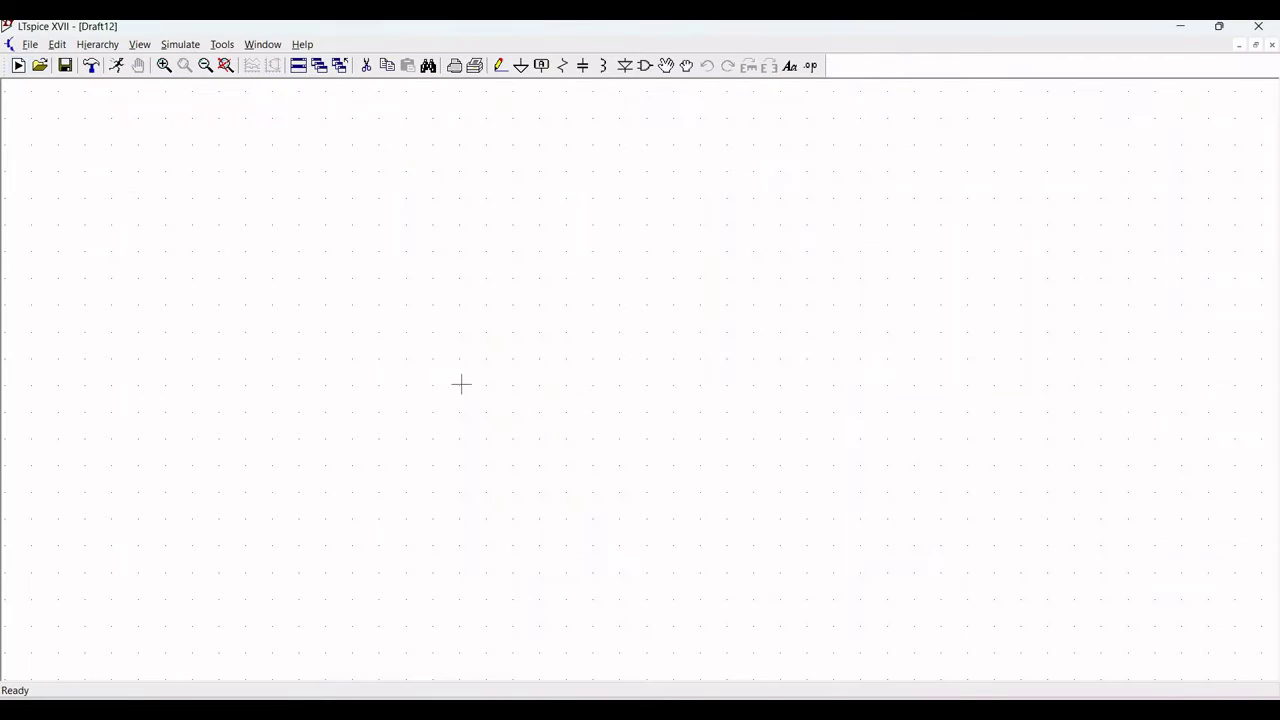
left_click(648, 66)
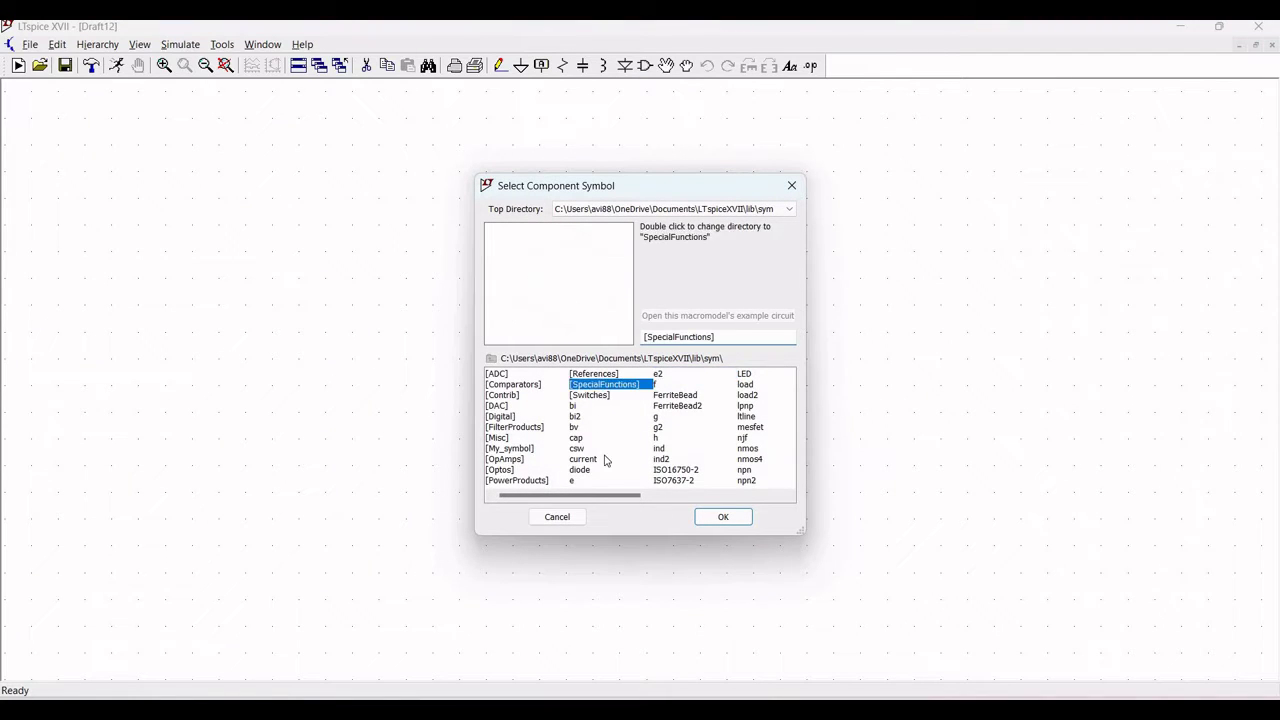
double_click(600, 385)
scroll(771, 498, "right", 10)
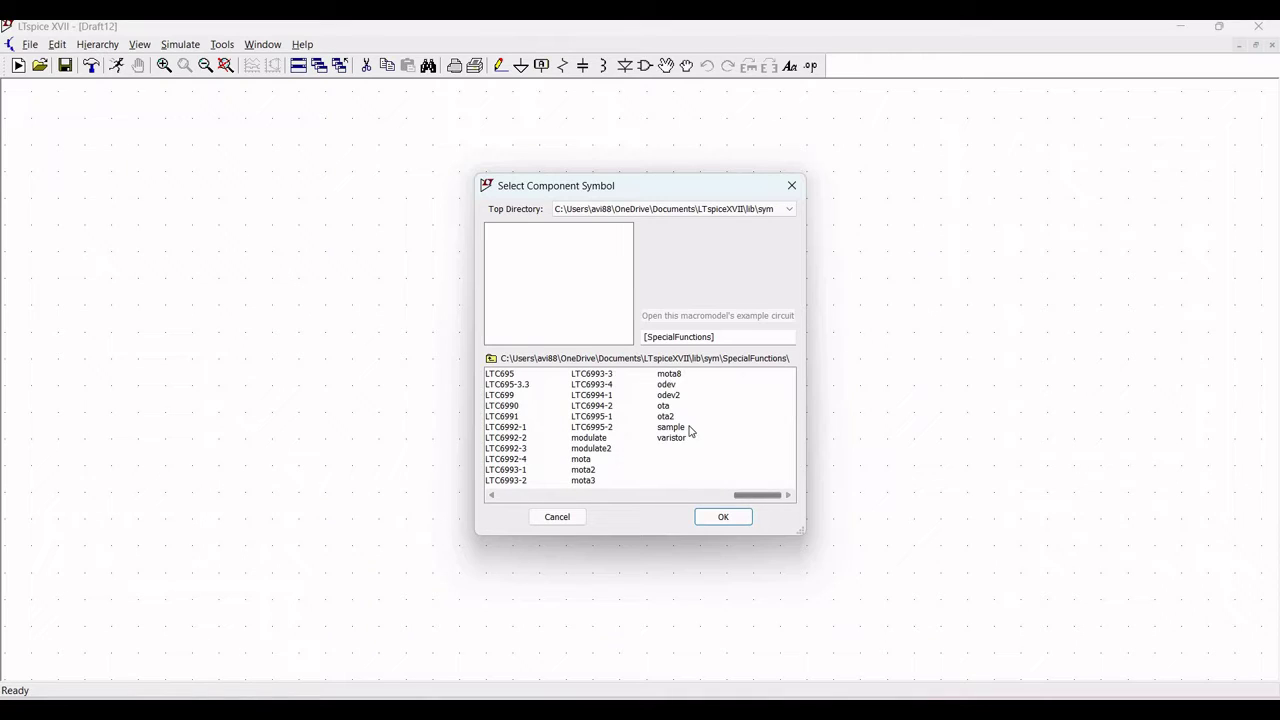
left_click(690, 429)
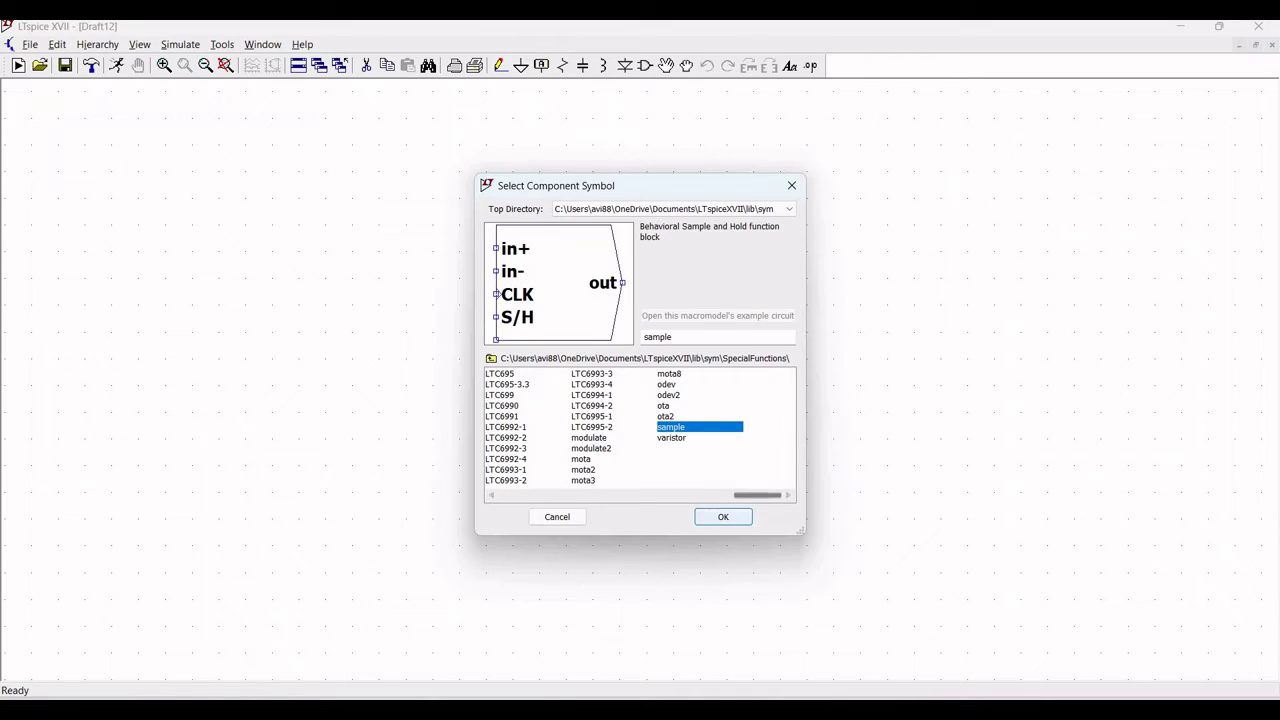
left_click(714, 516)
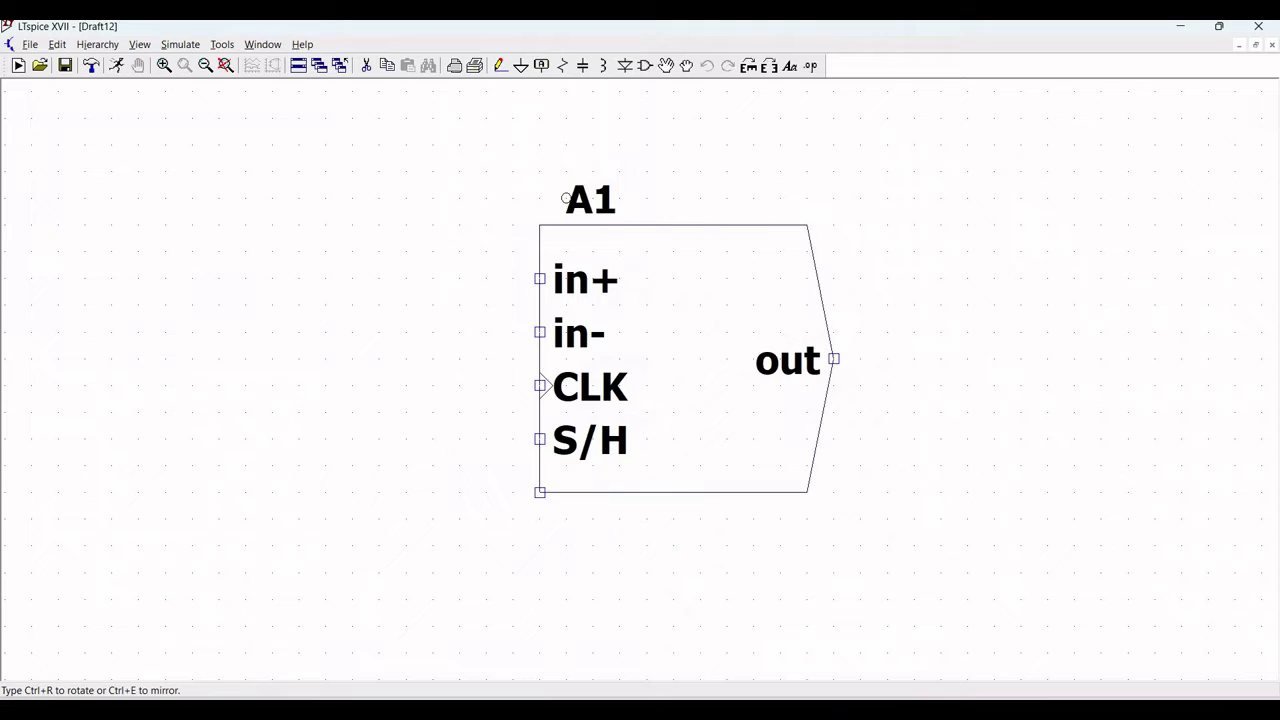
left_click(566, 225)
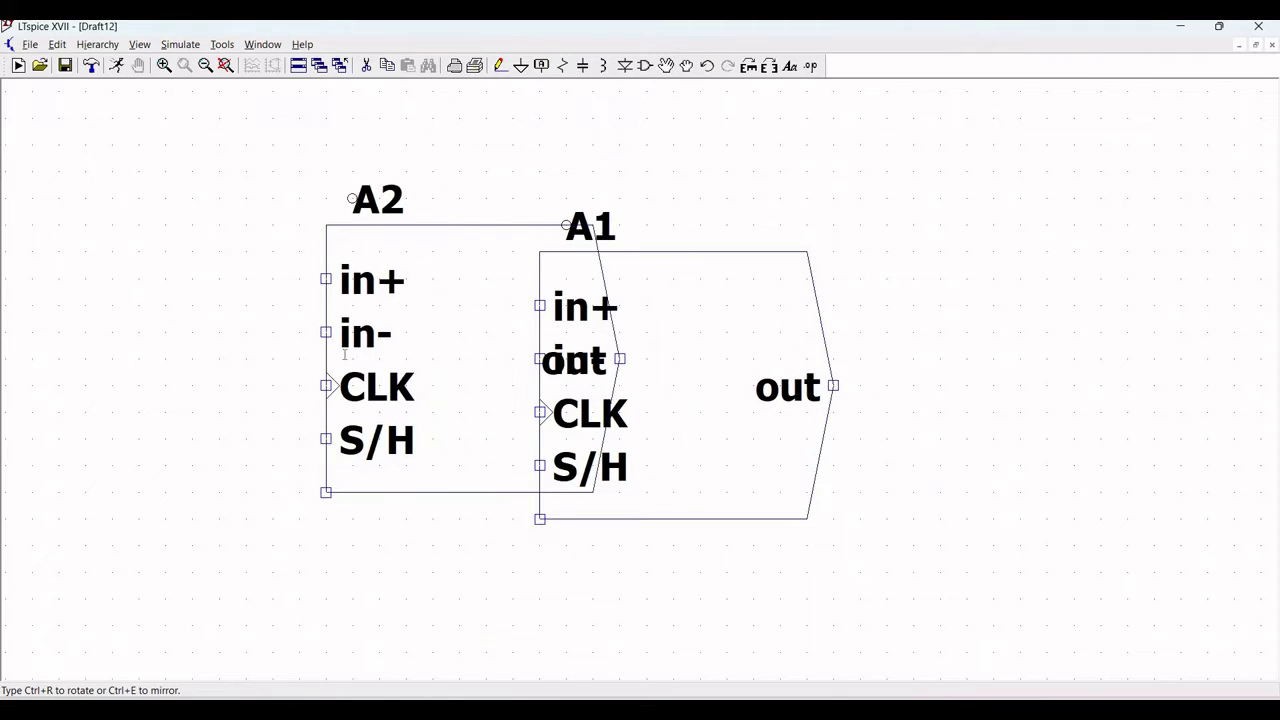
key("Escape")
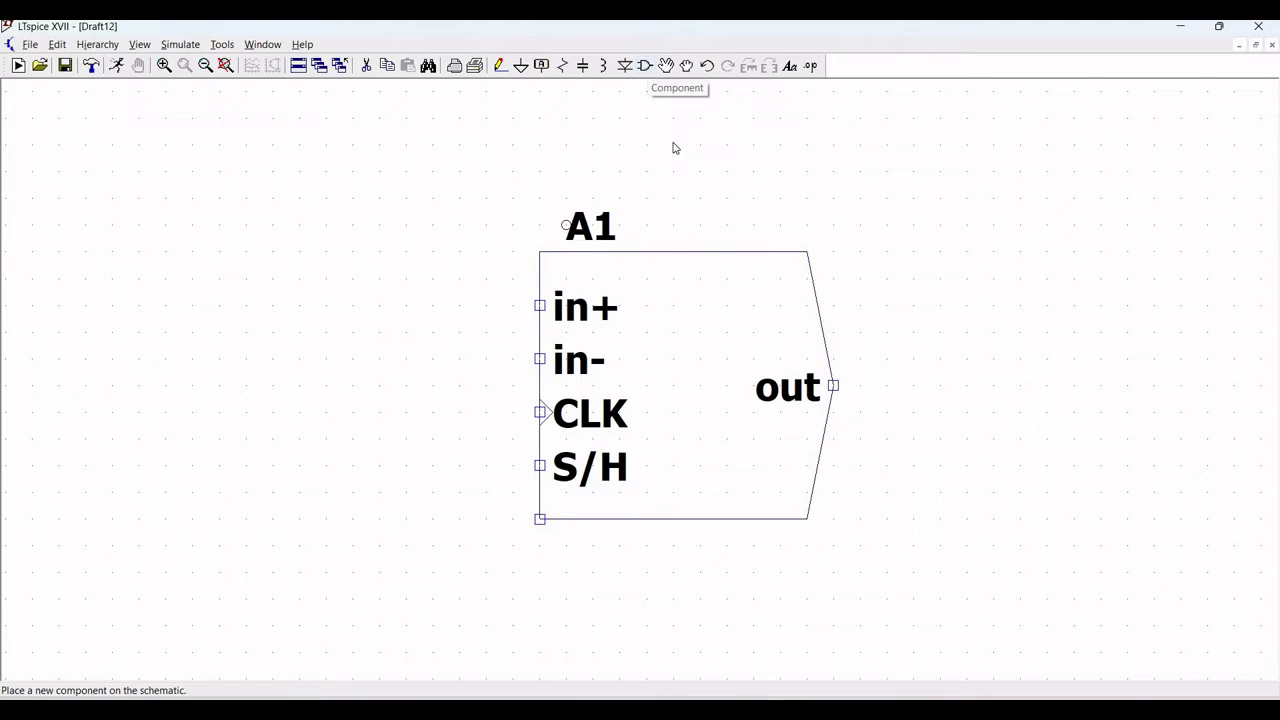
Pick the 'voltage' symbol from lib\sym and place sources V1 and V2 left of A1
left_click(646, 66)
left_click(491, 359)
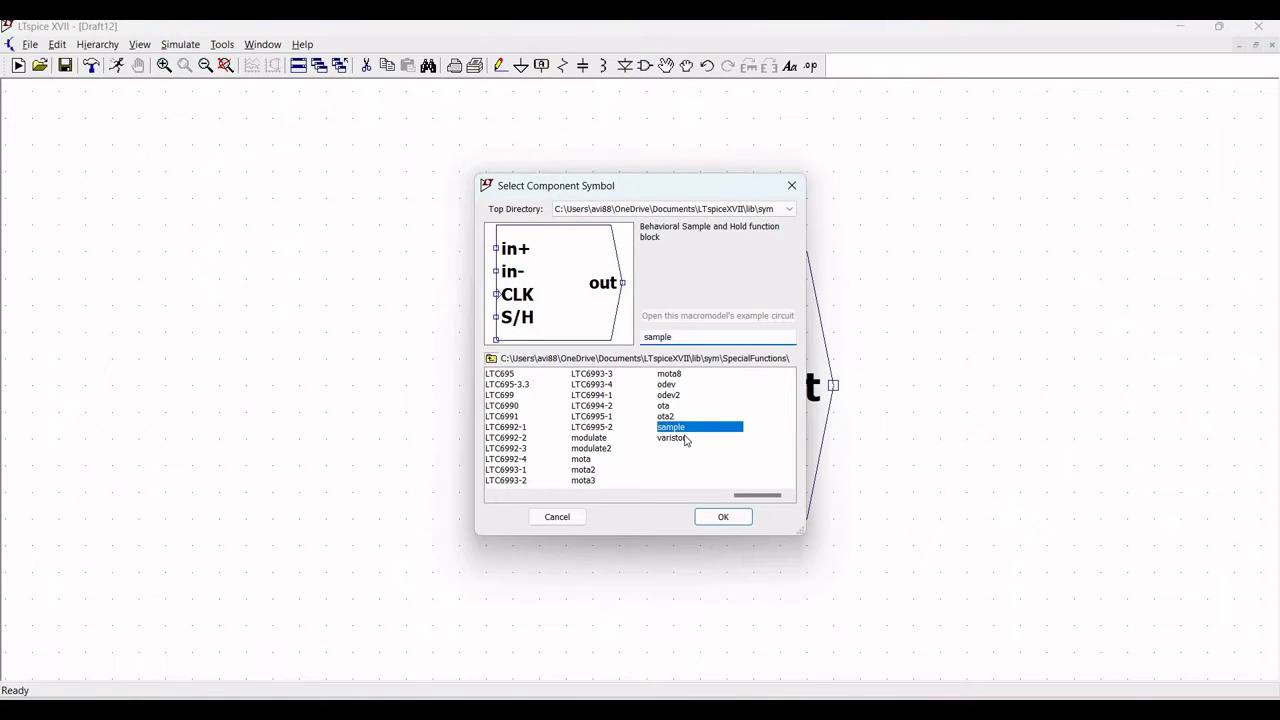
left_click(741, 495)
left_click(665, 459)
left_click(723, 516)
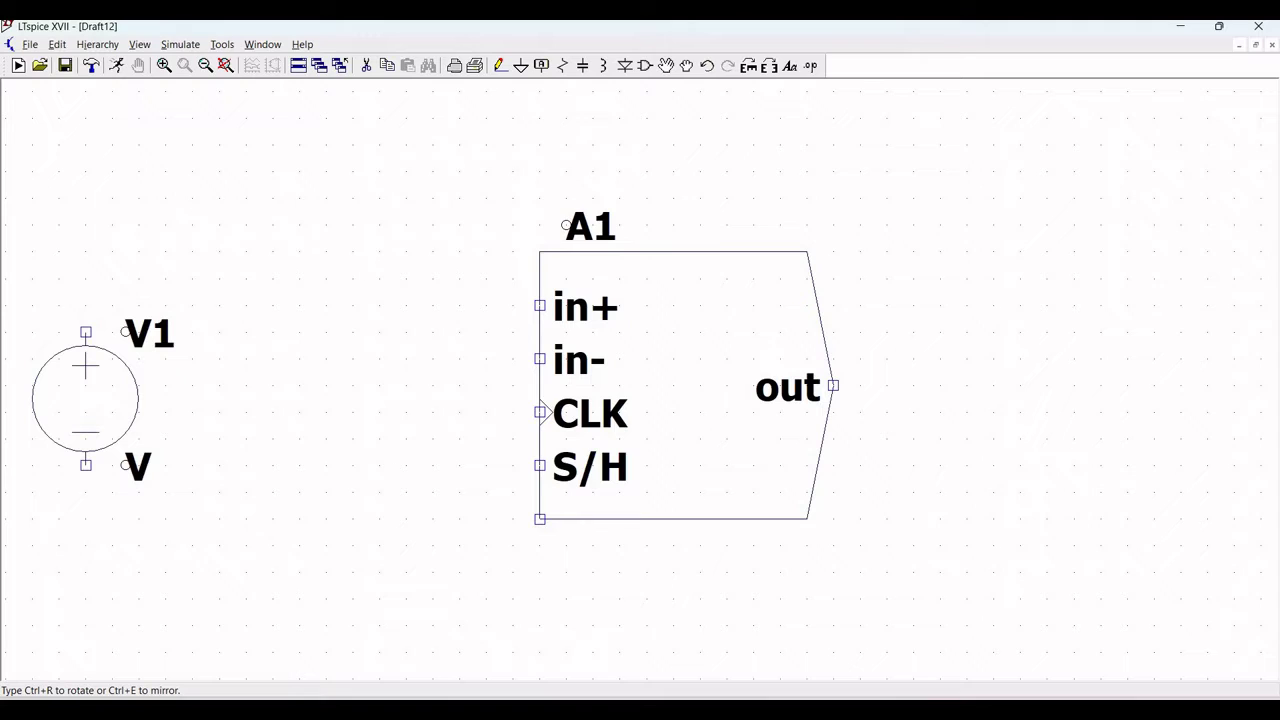
left_click(85, 332)
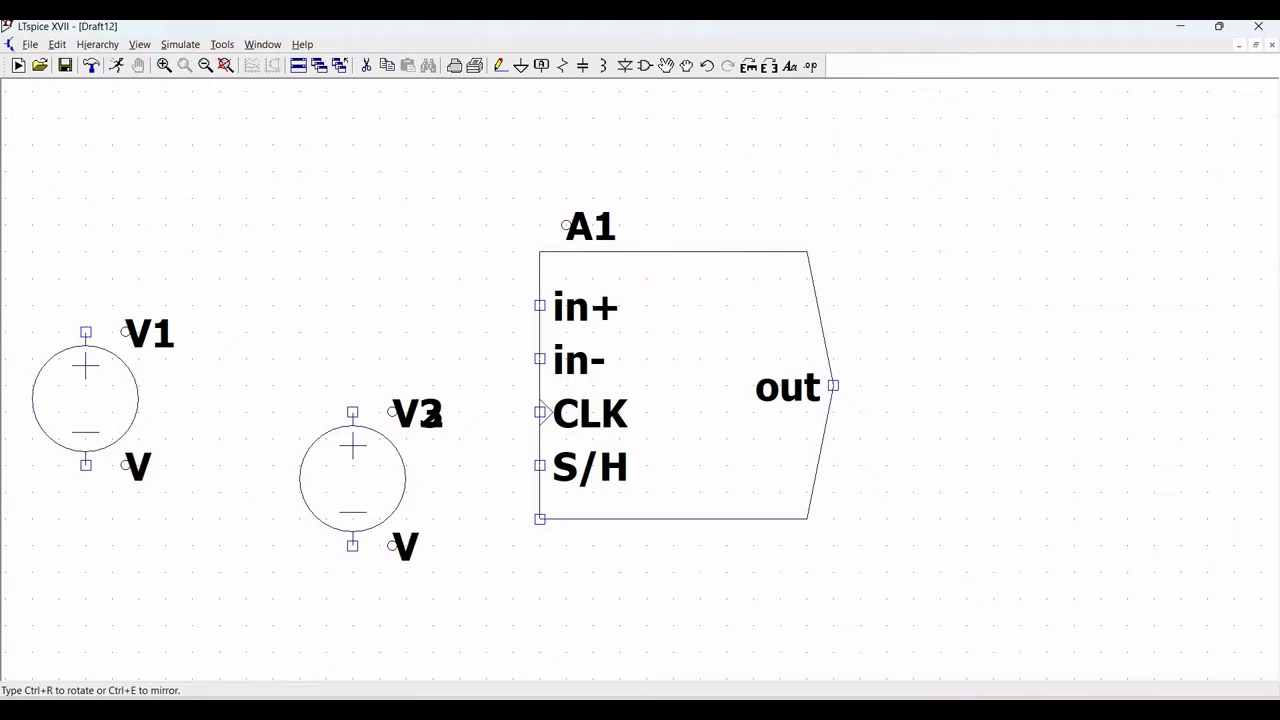
left_click(352, 412)
key("Escape")
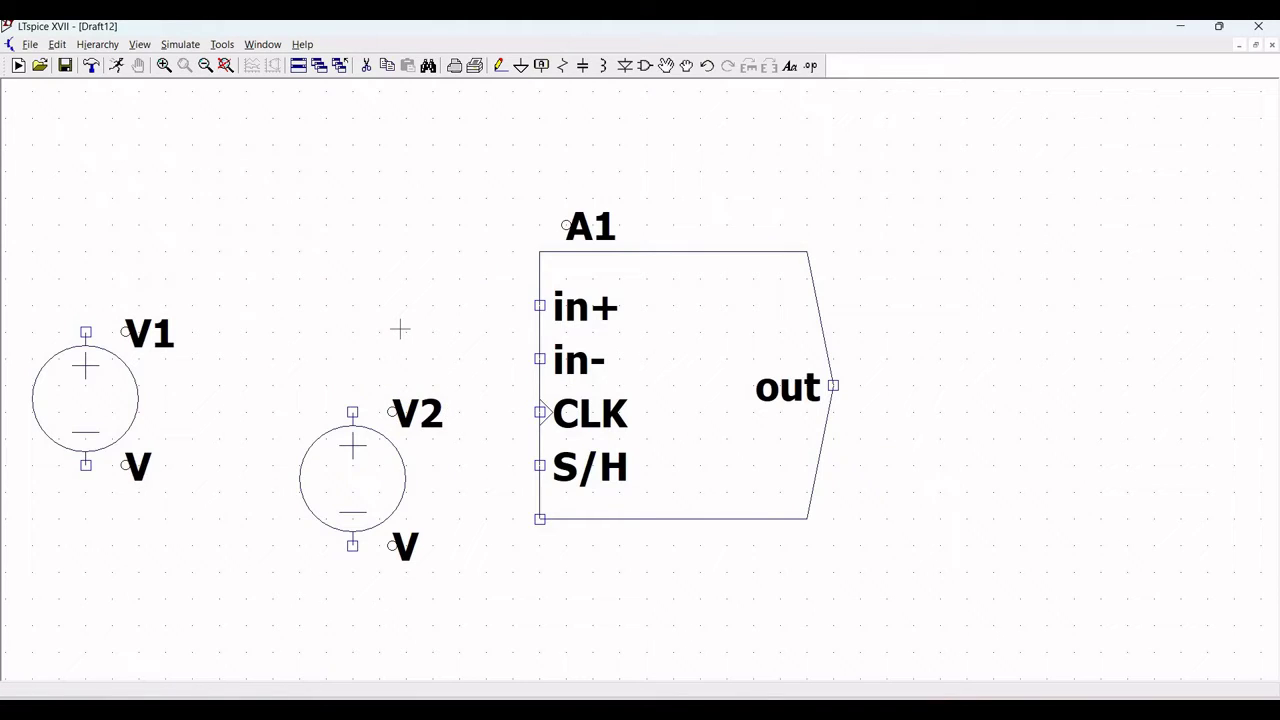
Rename V1 to Vin and V2 to Vclock, then nudge Vclock down and left
right_click(157, 335)
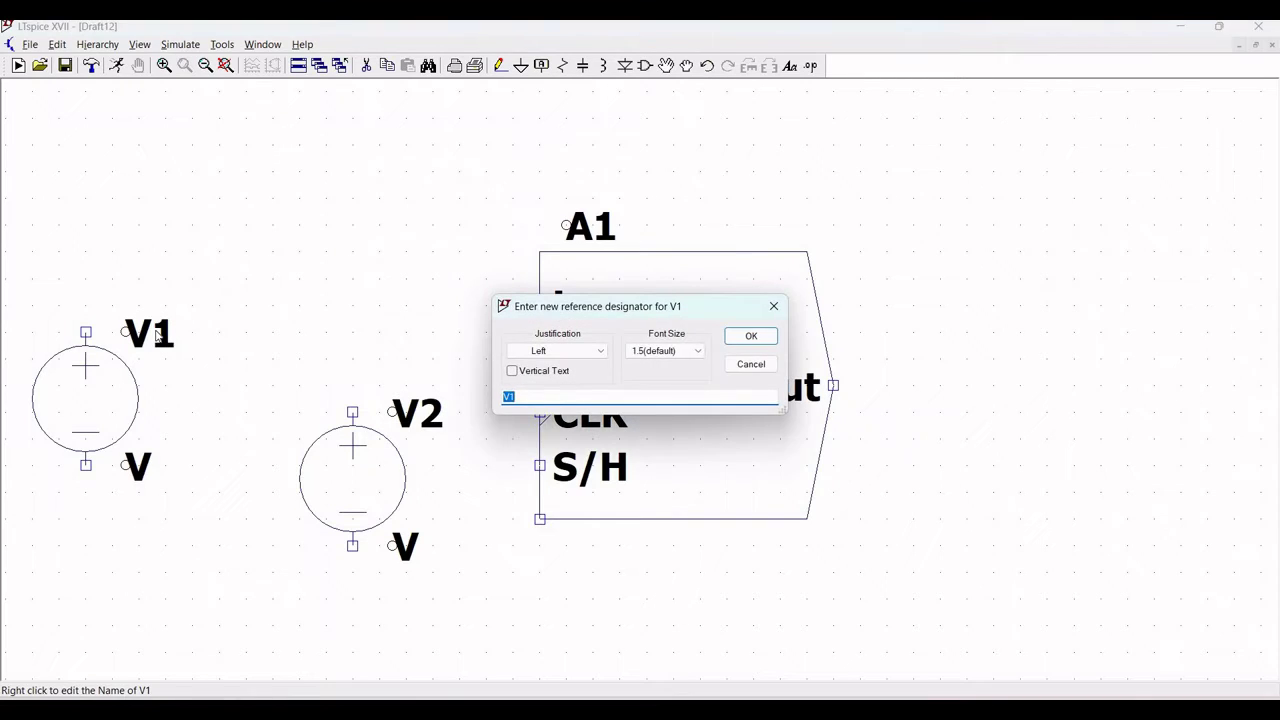
type("Vin")
left_click(765, 333)
right_click(420, 416)
type("Vclock")
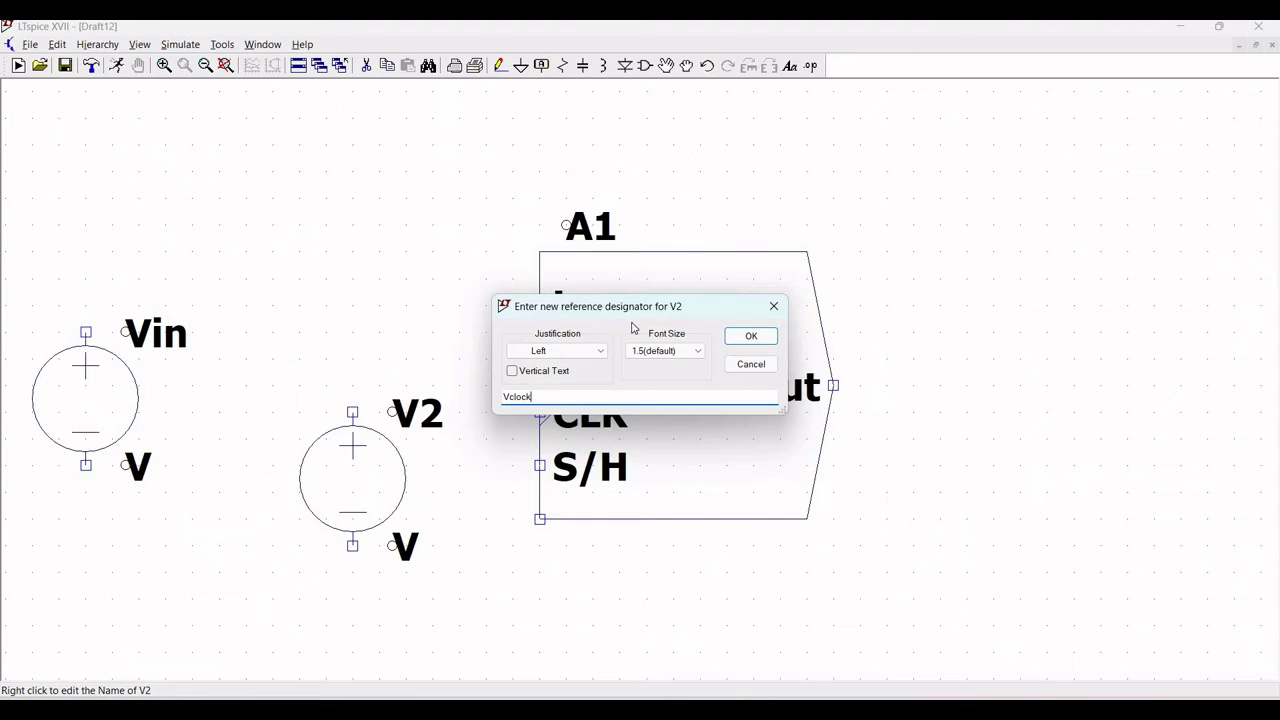
left_click(764, 336)
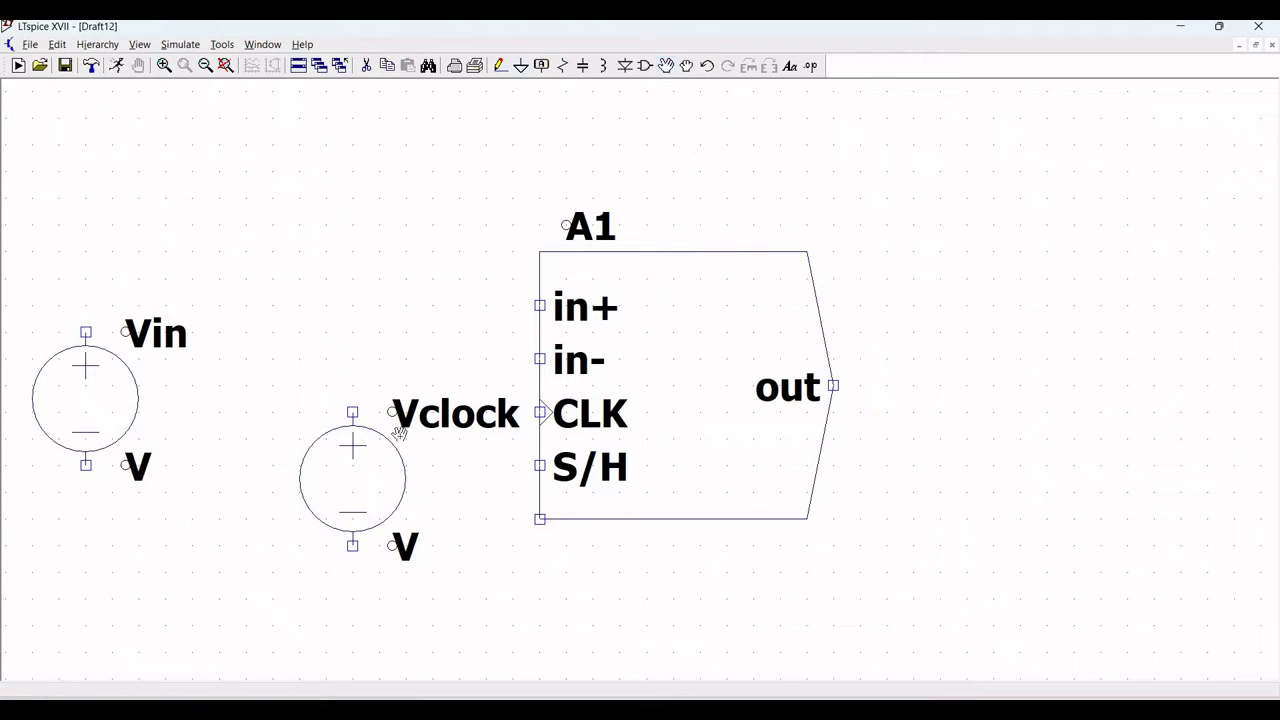
left_click_drag(352, 478, 299, 505)
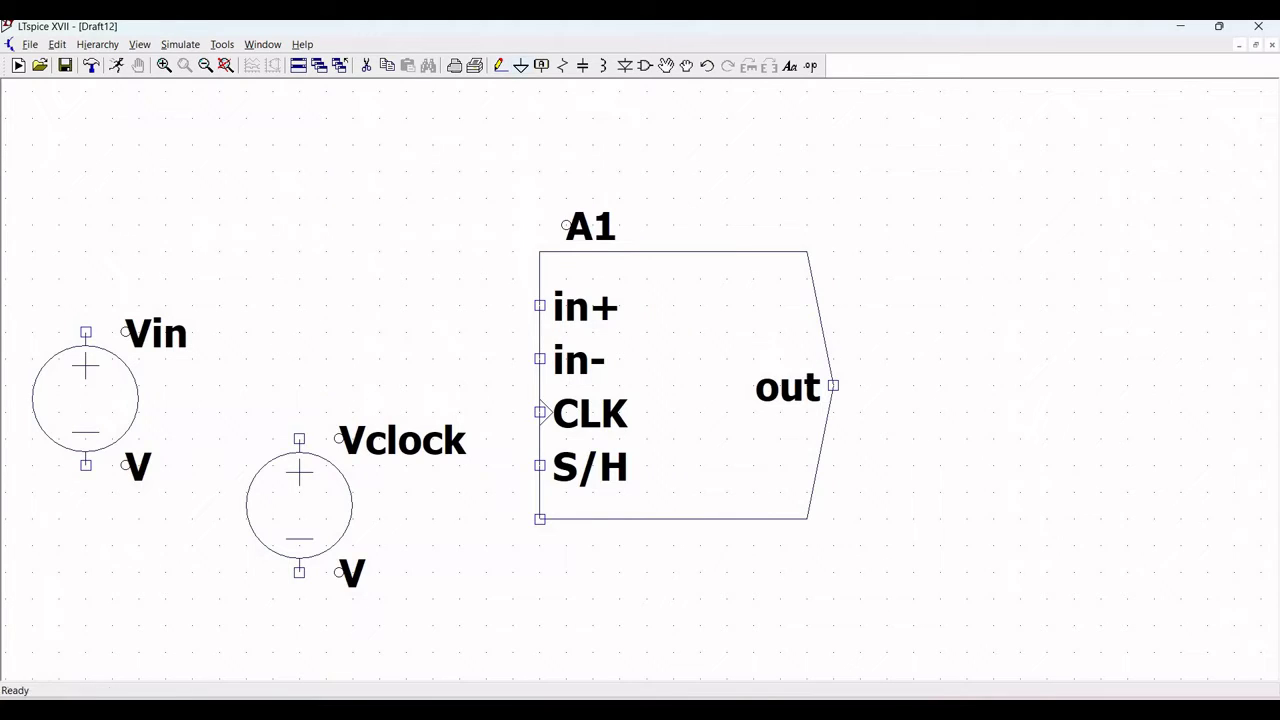
Place three ground symbols: below Vin, below Vclock, and left of A1
left_click(520, 65)
left_click(85, 520)
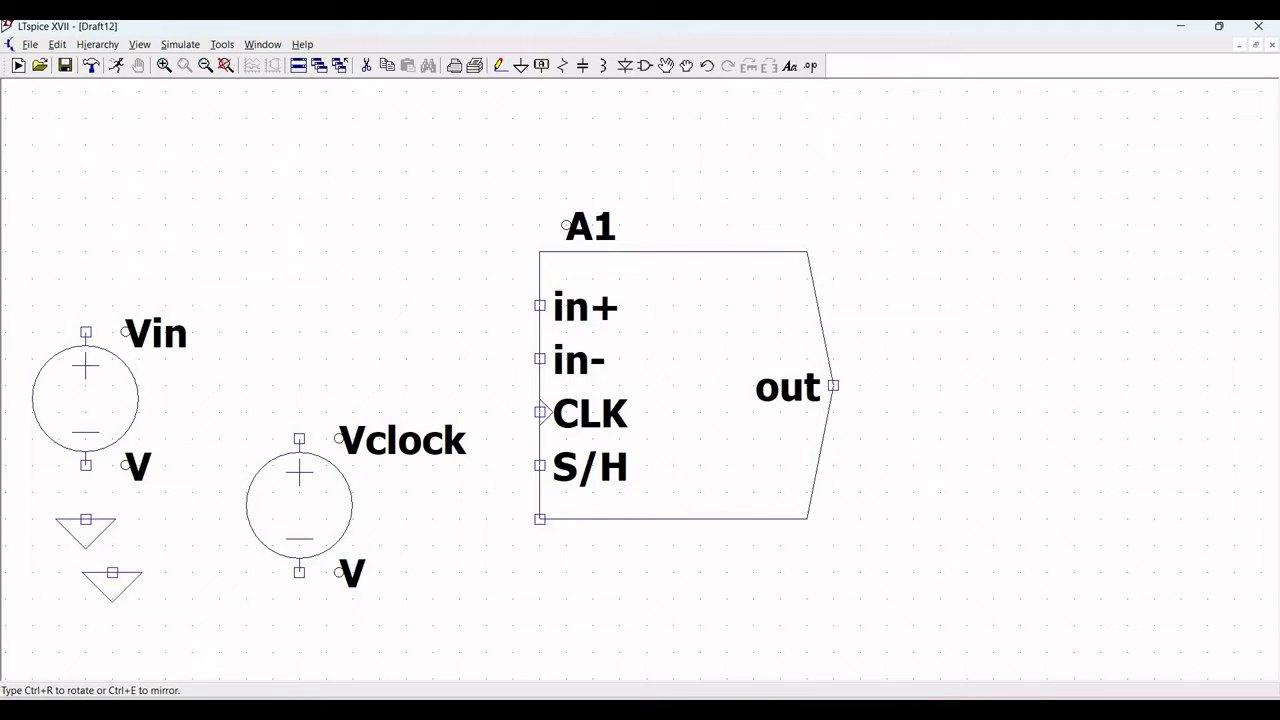
left_click(299, 626)
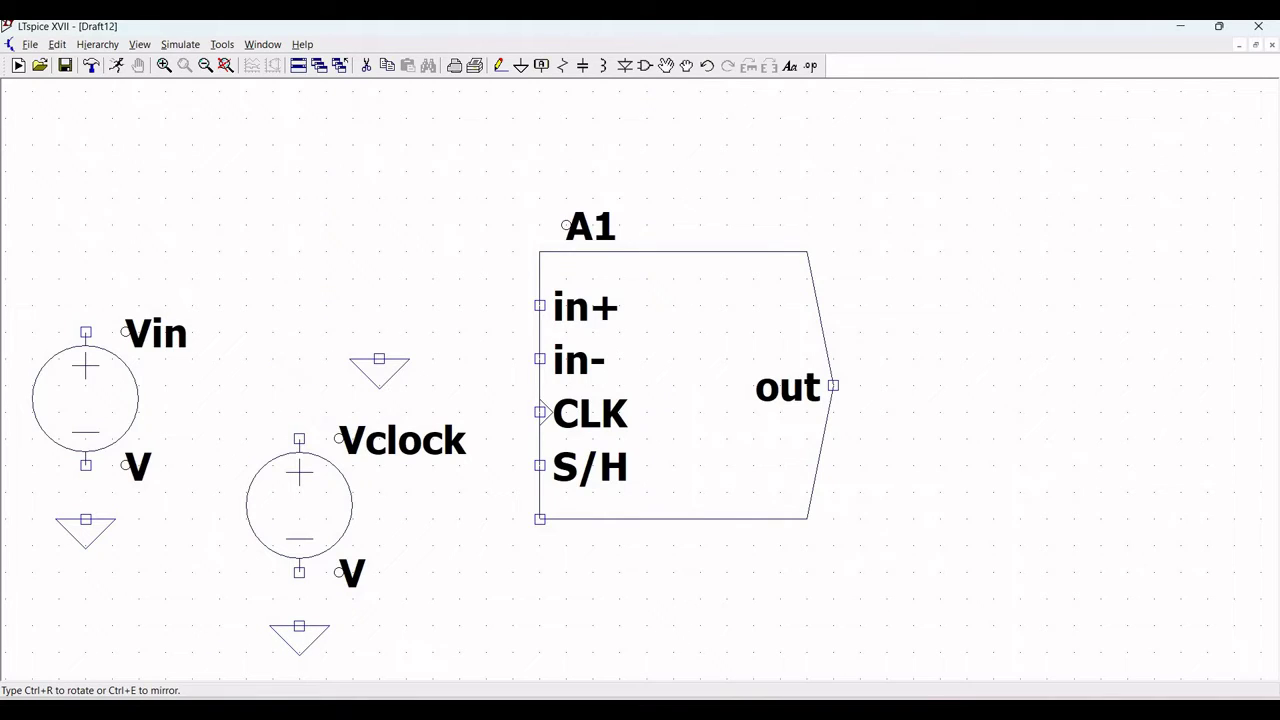
left_click(433, 358)
right_click(433, 358)
Wire Vin and Vclock to their grounds and Vclock's top terminal to A1's CLK pin
left_click(500, 65)
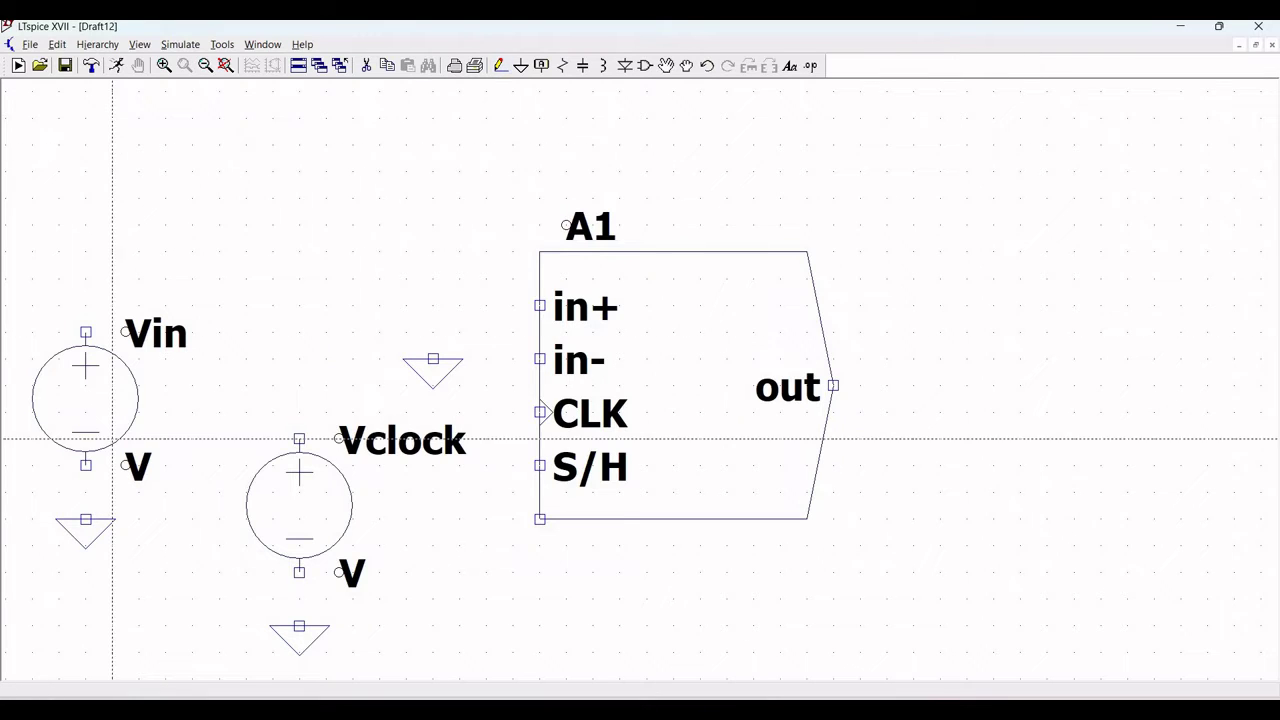
left_click(85, 465)
left_click(85, 519)
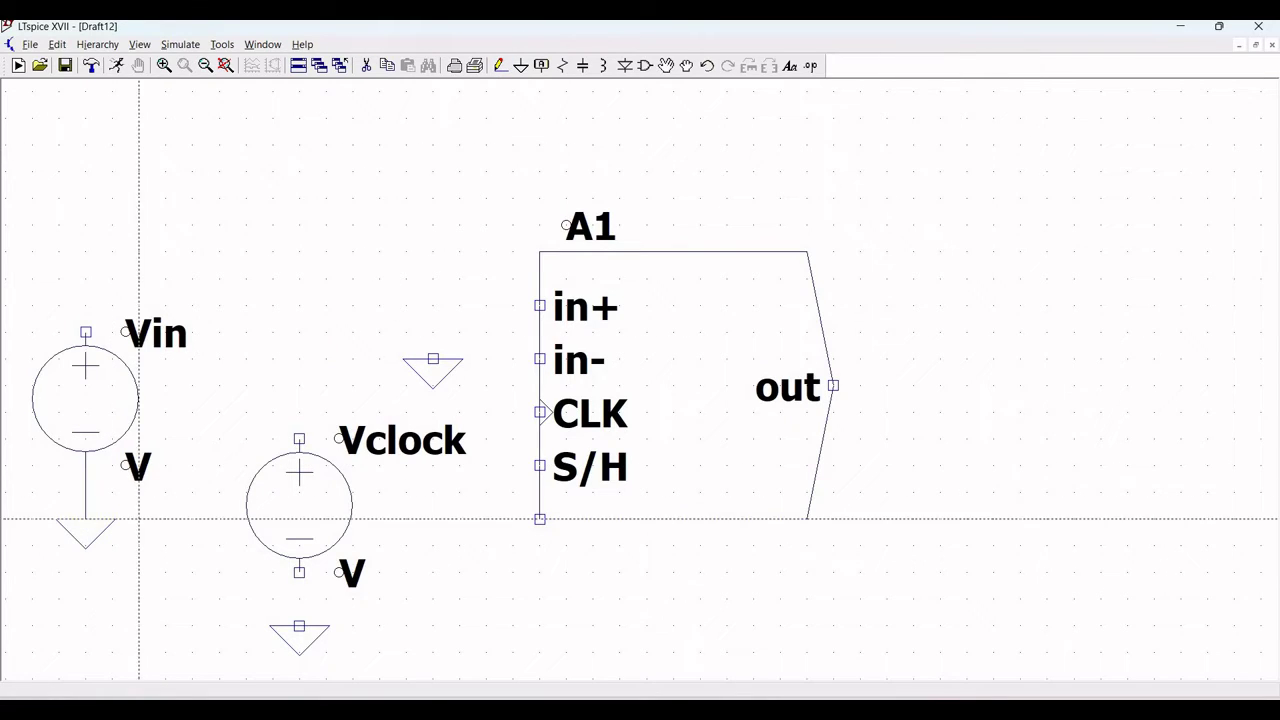
left_click(299, 572)
left_click(299, 626)
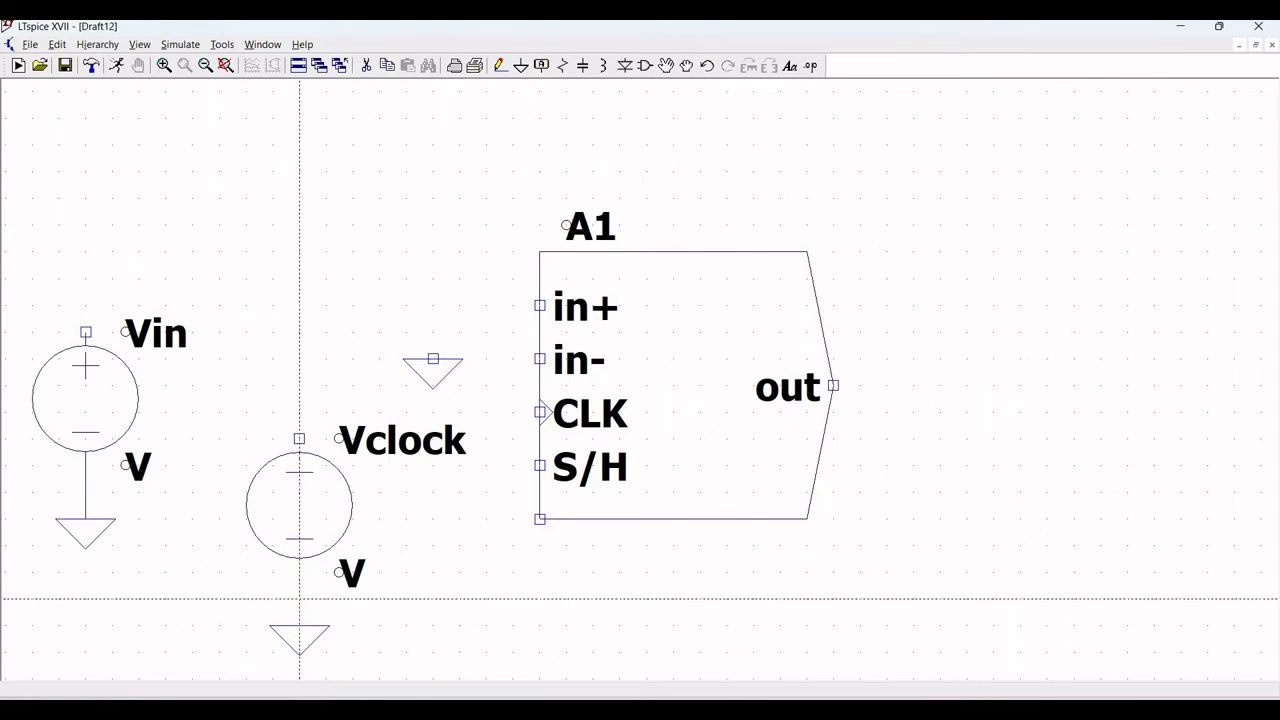
left_click(299, 438)
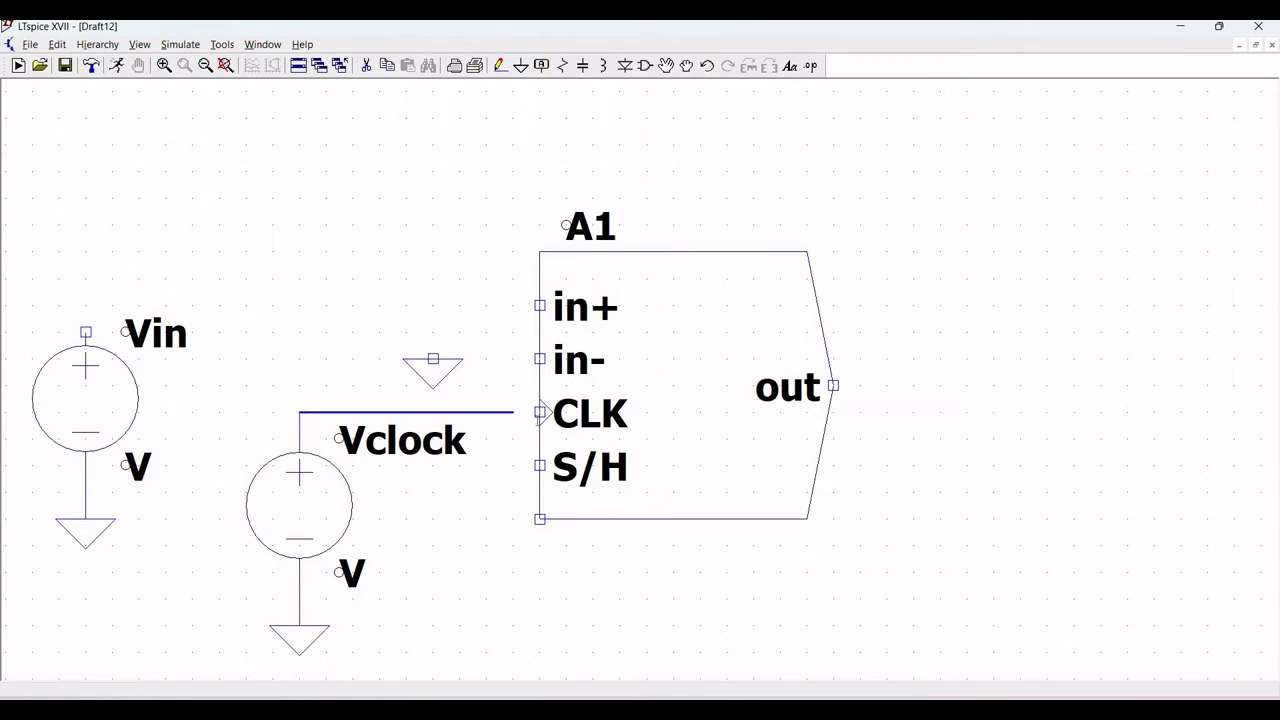
left_click(540, 411)
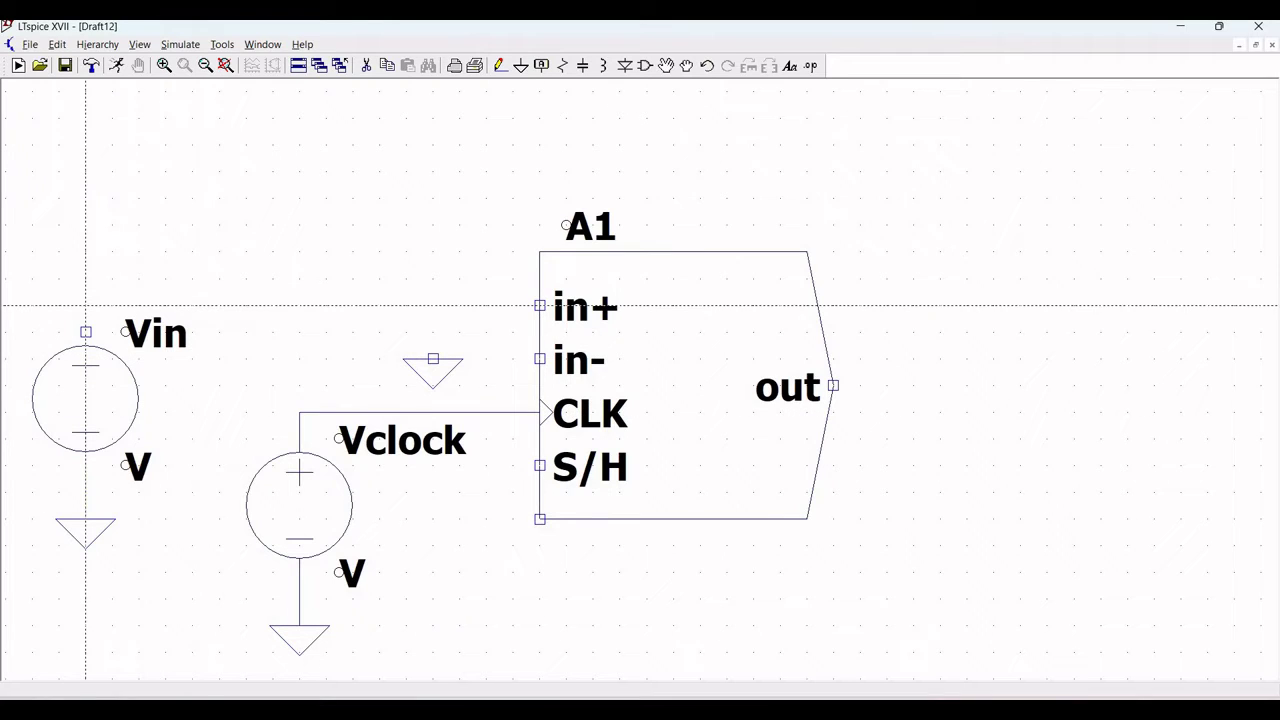
Wire Vin to in+, the left ground to in-, and a short wire from A1's out pin
left_click(85, 332)
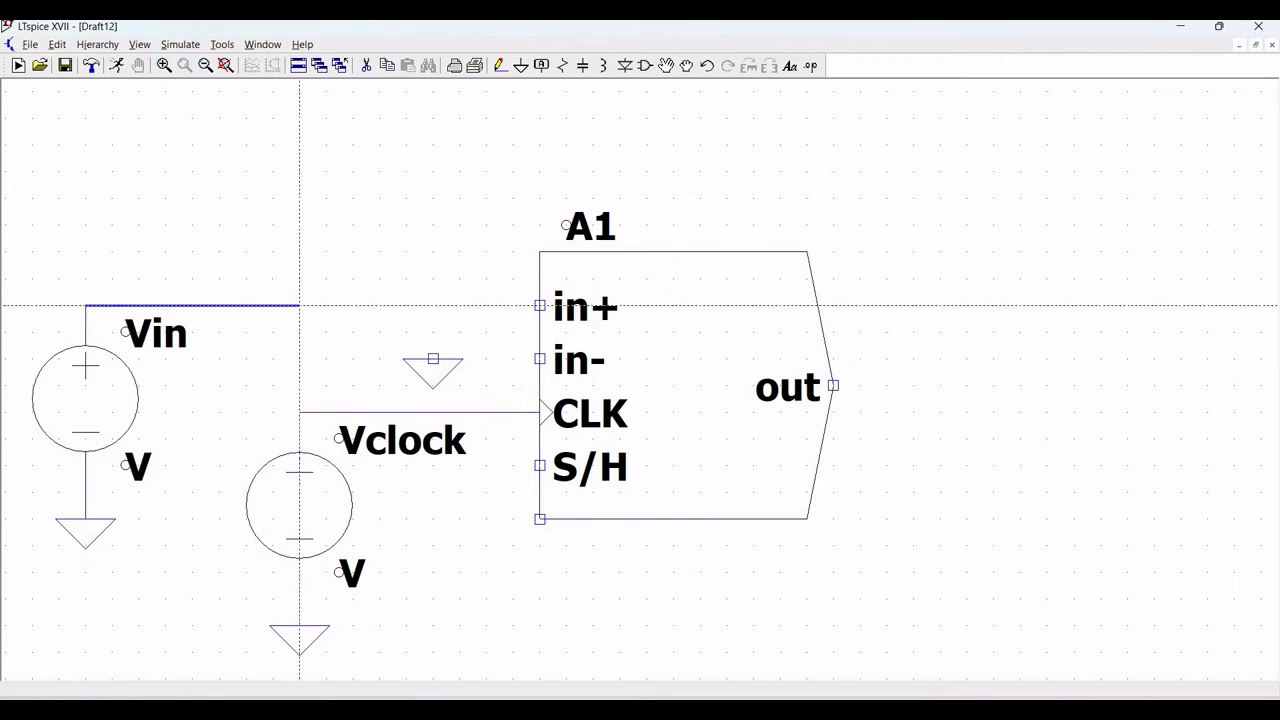
left_click(540, 305)
left_click(433, 358)
left_click(540, 358)
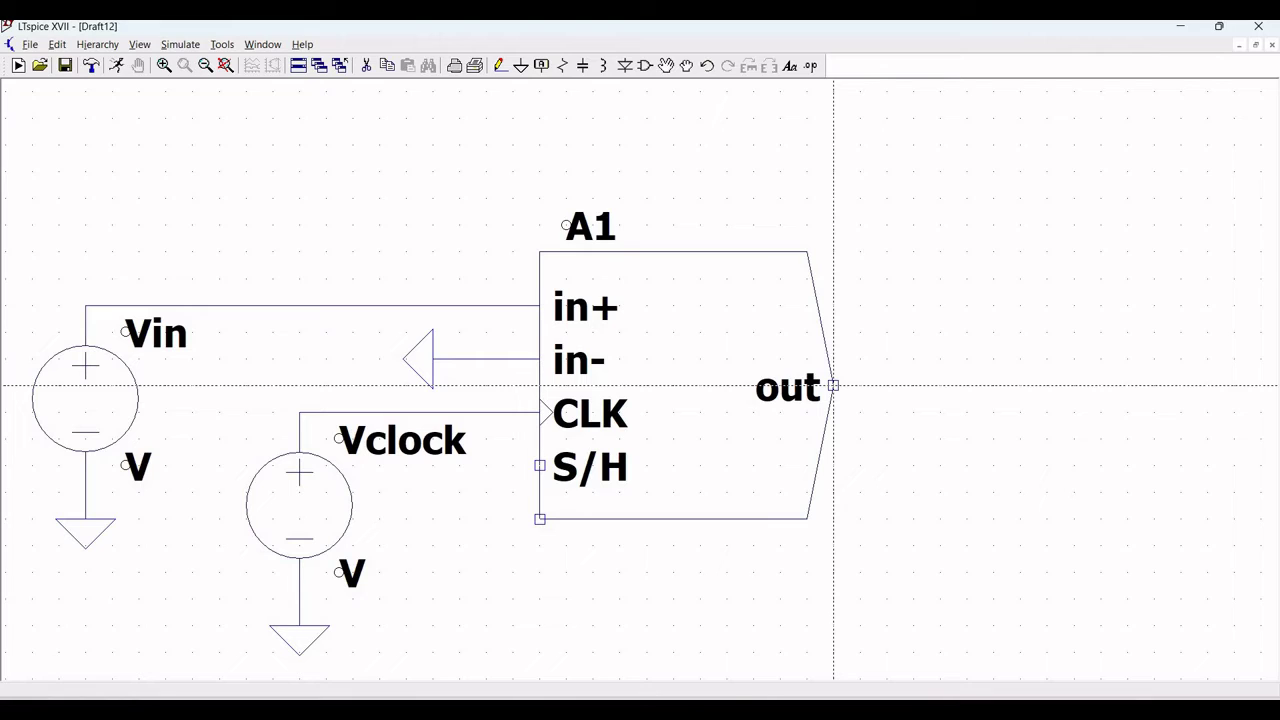
left_click(833, 385)
left_click(966, 358)
right_click(910, 336)
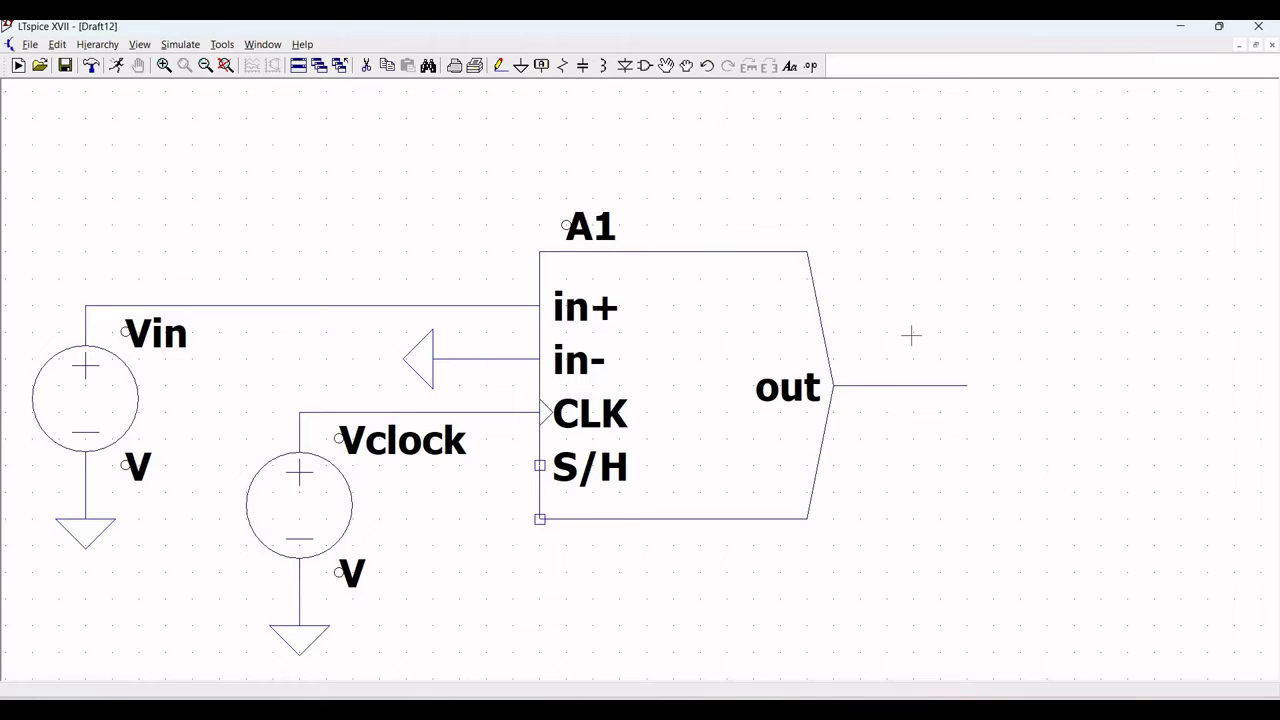
Place a Vout net label at the end of A1's output wire
left_click(541, 65)
type("Vout")
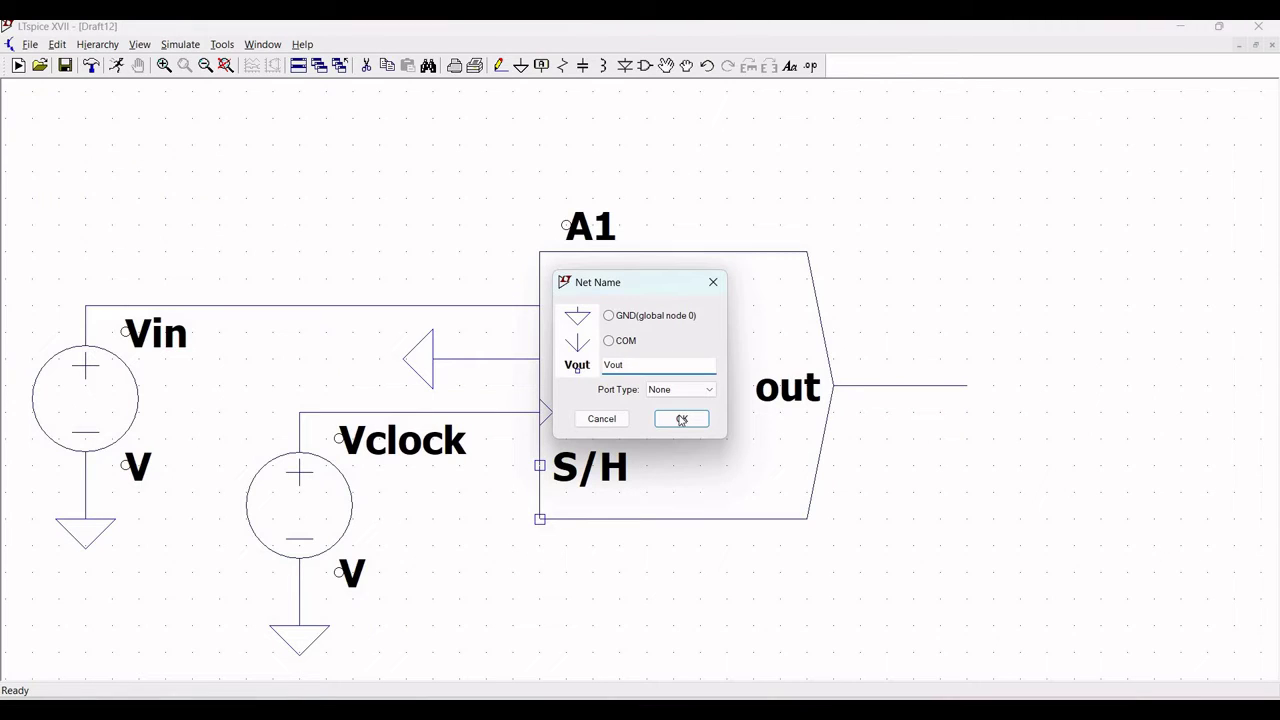
key("Return")
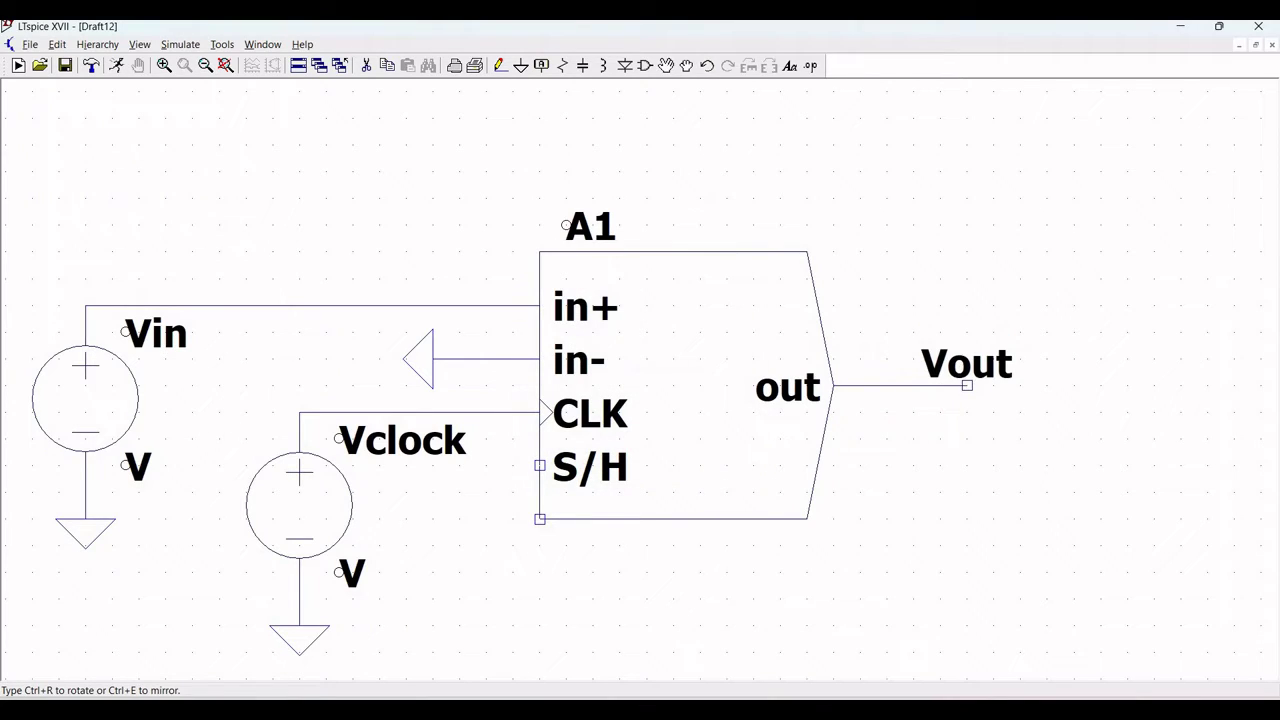
left_click(967, 385)
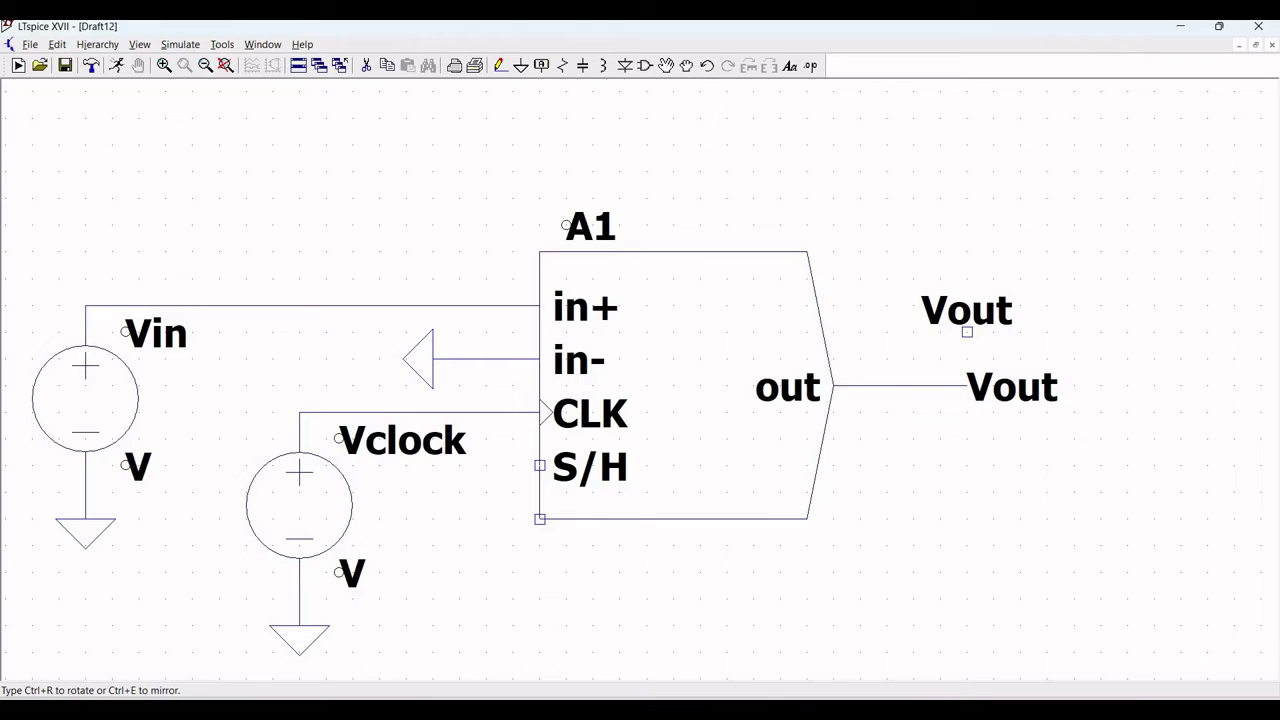
right_click(967, 331)
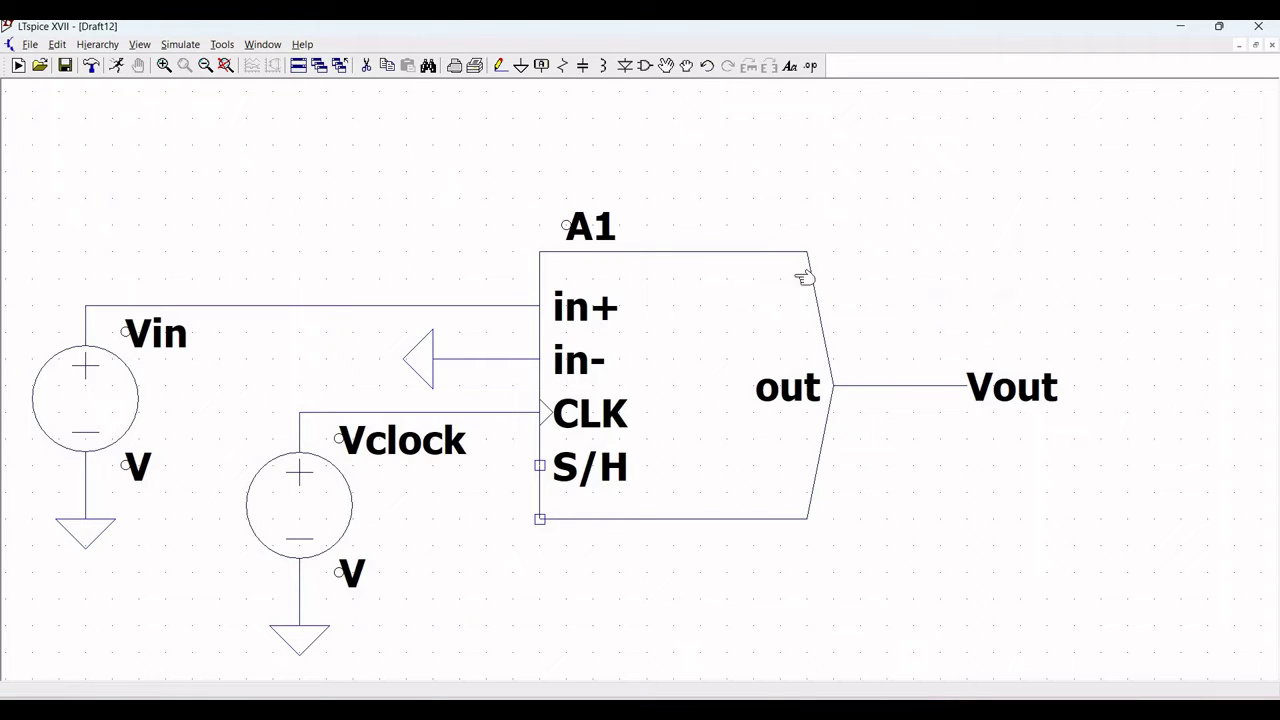
Label the input wire Vin and enter the net name Vclock for the clock wire
left_click(541, 65)
type("Vin")
left_click(681, 419)
left_click(219, 305)
key("Escape")
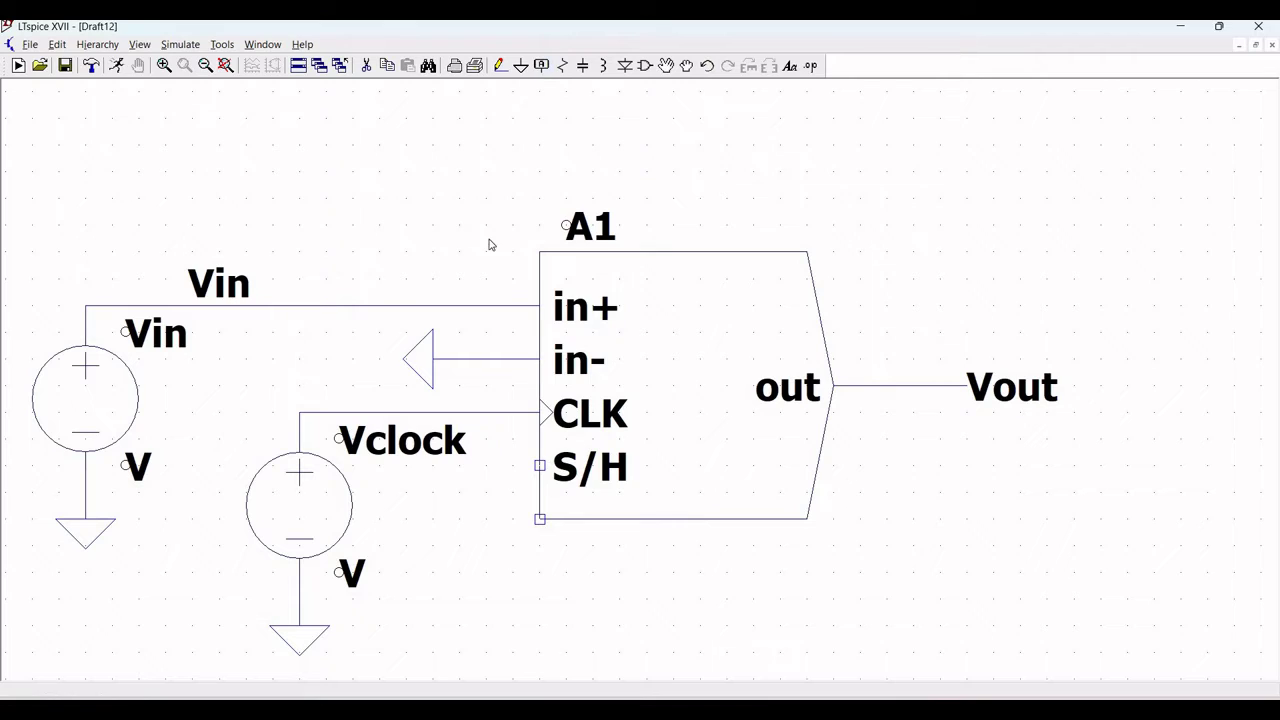
left_click(541, 65)
type("Vclock")
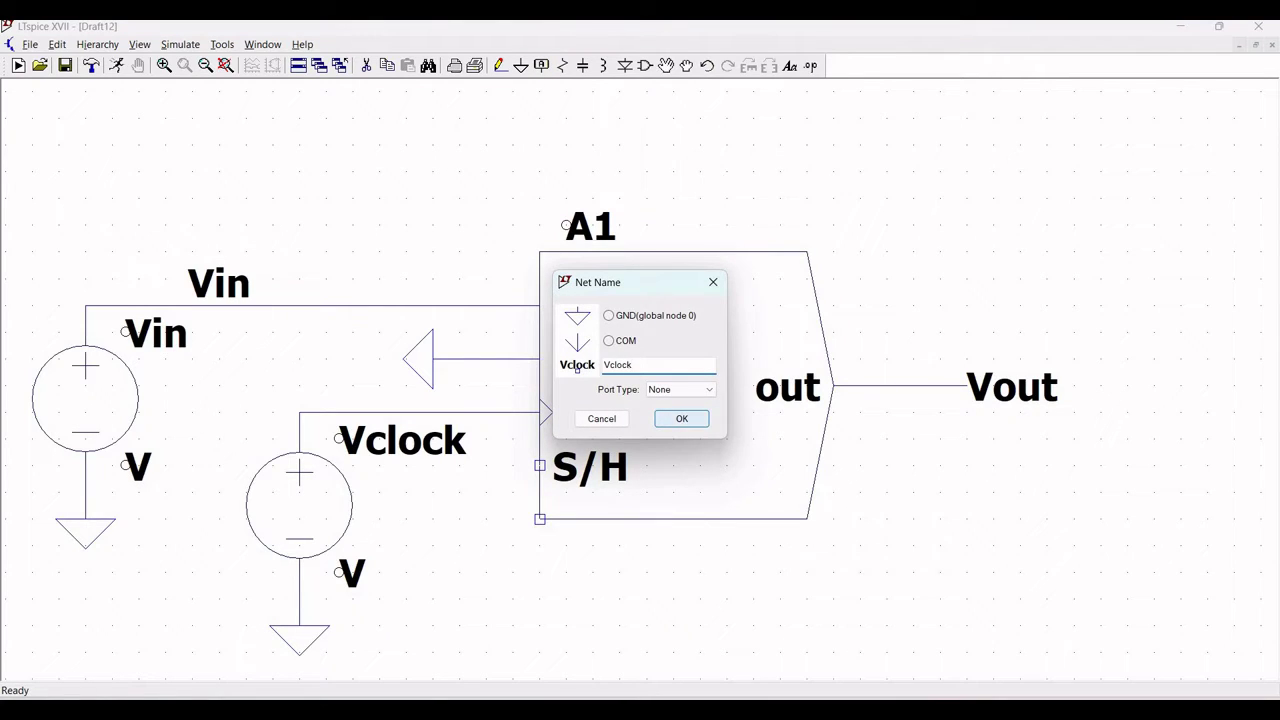
left_click(681, 418)
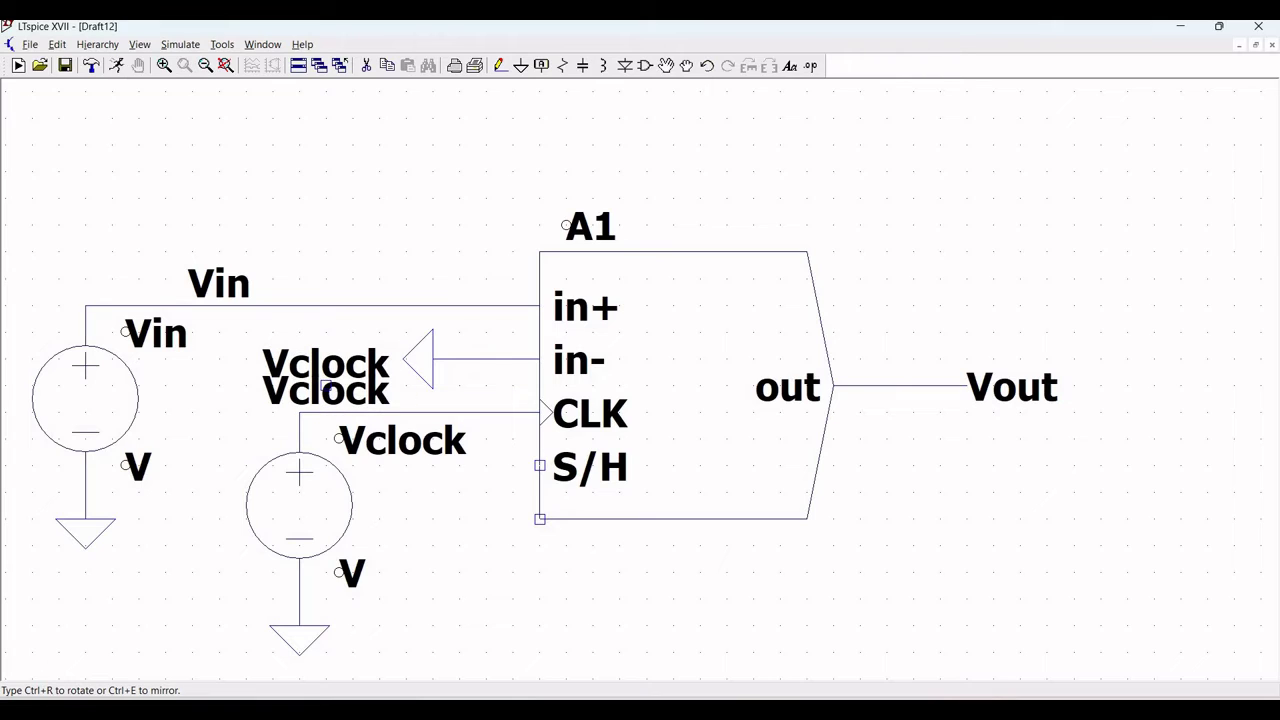
Place the Vclock label on the clock wire and set A1's value to REF=0.5
left_click(325, 385)
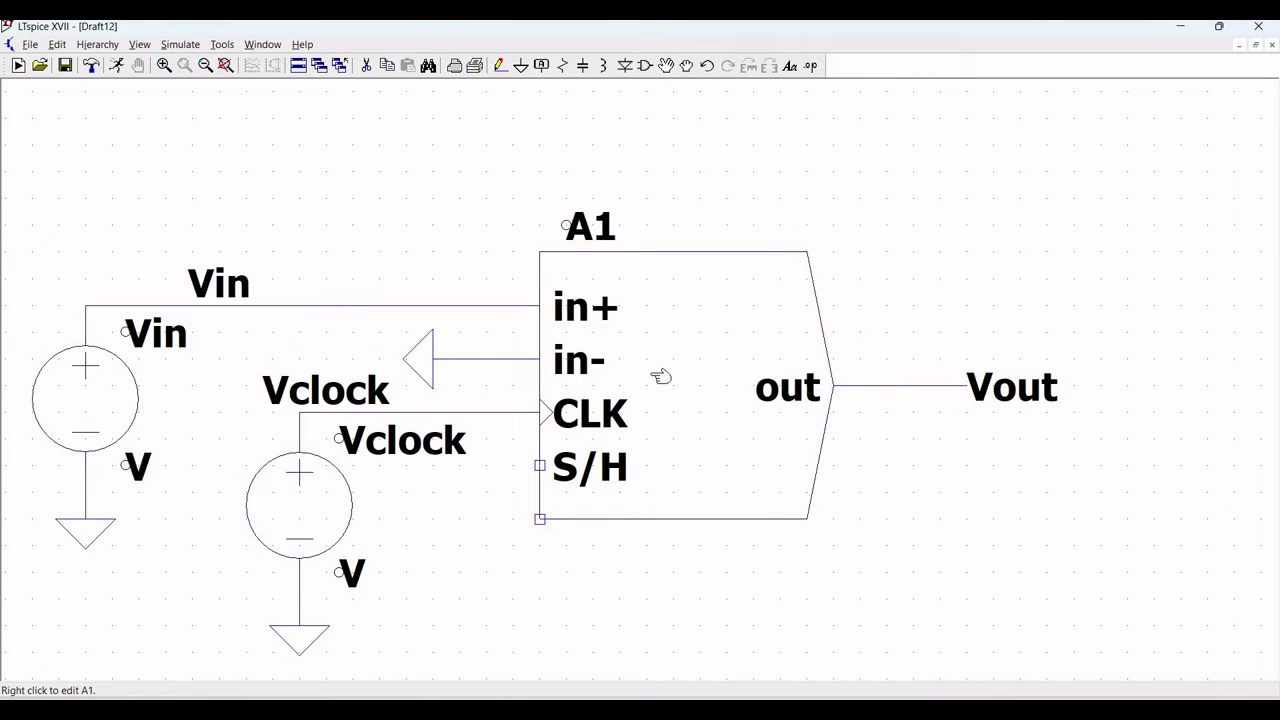
right_click(696, 345)
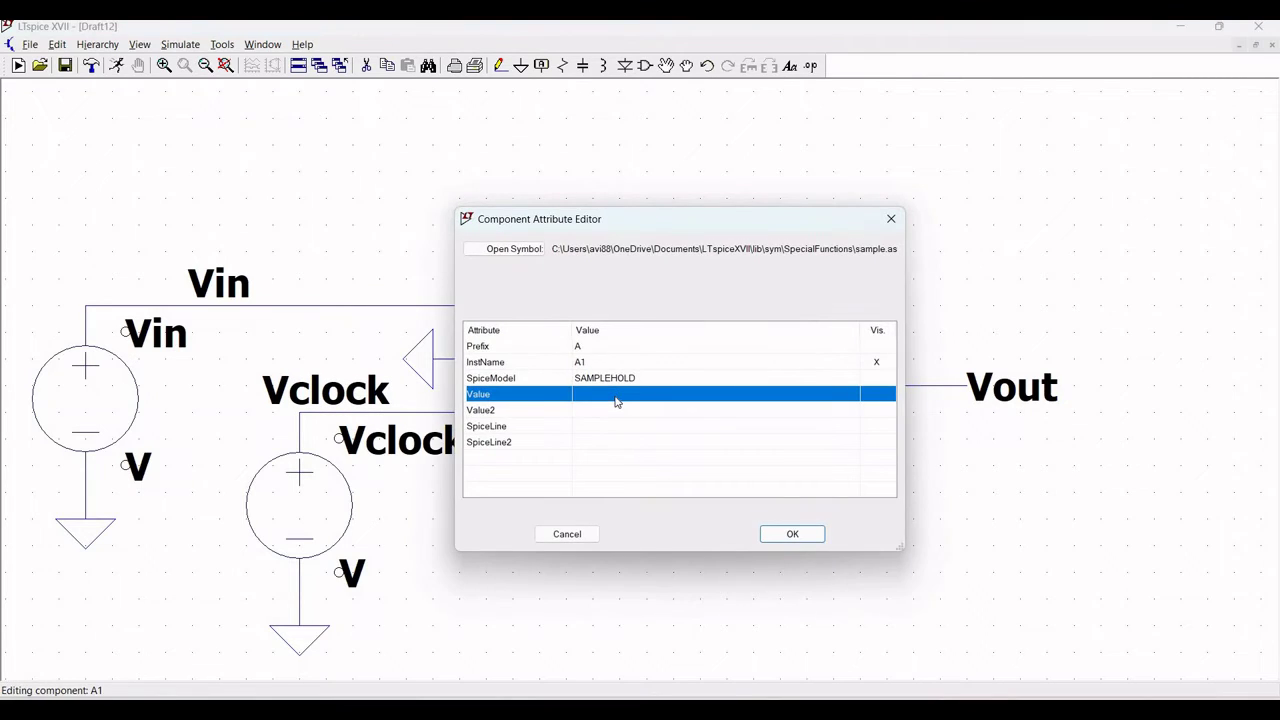
left_click(594, 403)
type("R")
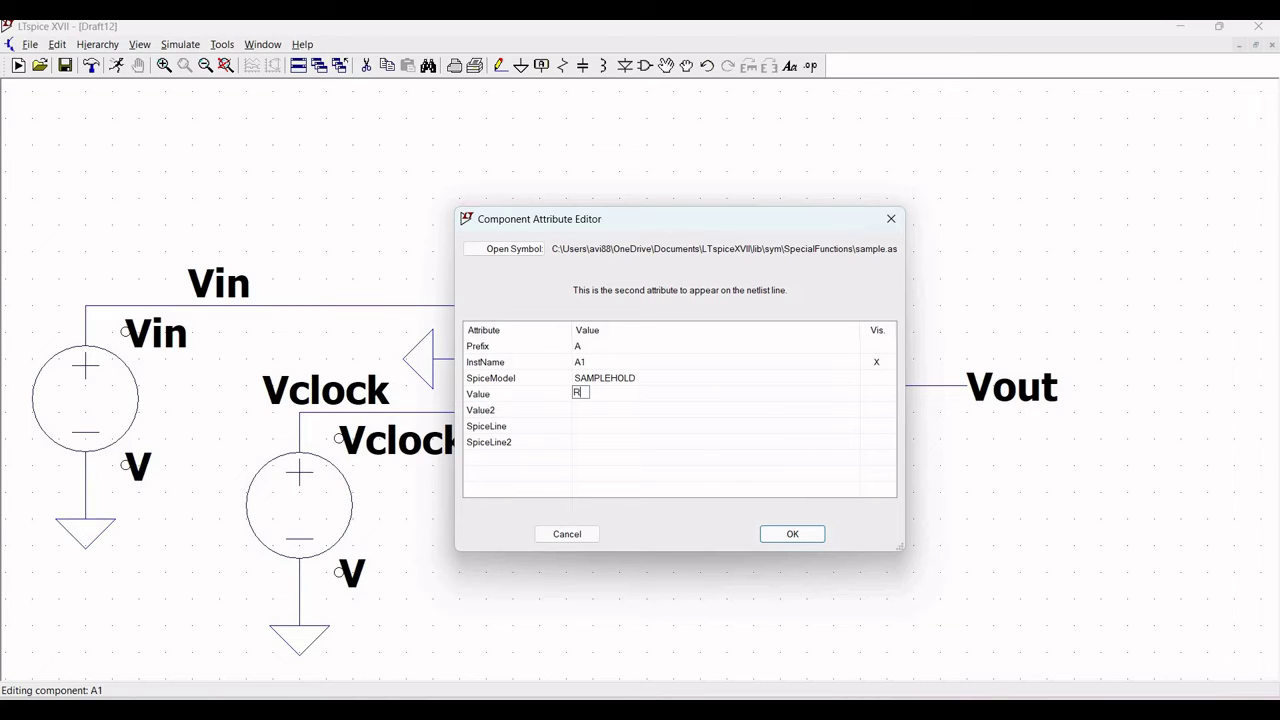
type("EF=0.5")
left_click(790, 533)
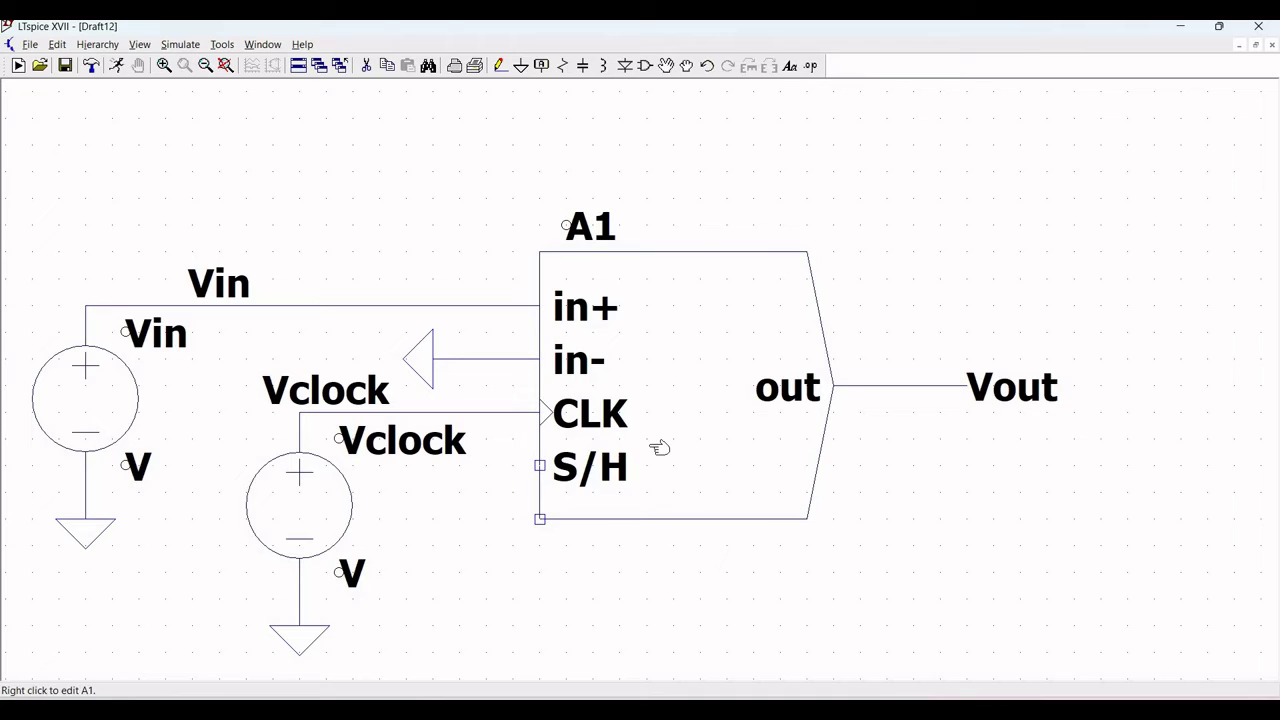
Make A1's REF=0.5 value visible on the schematic
right_click(709, 411)
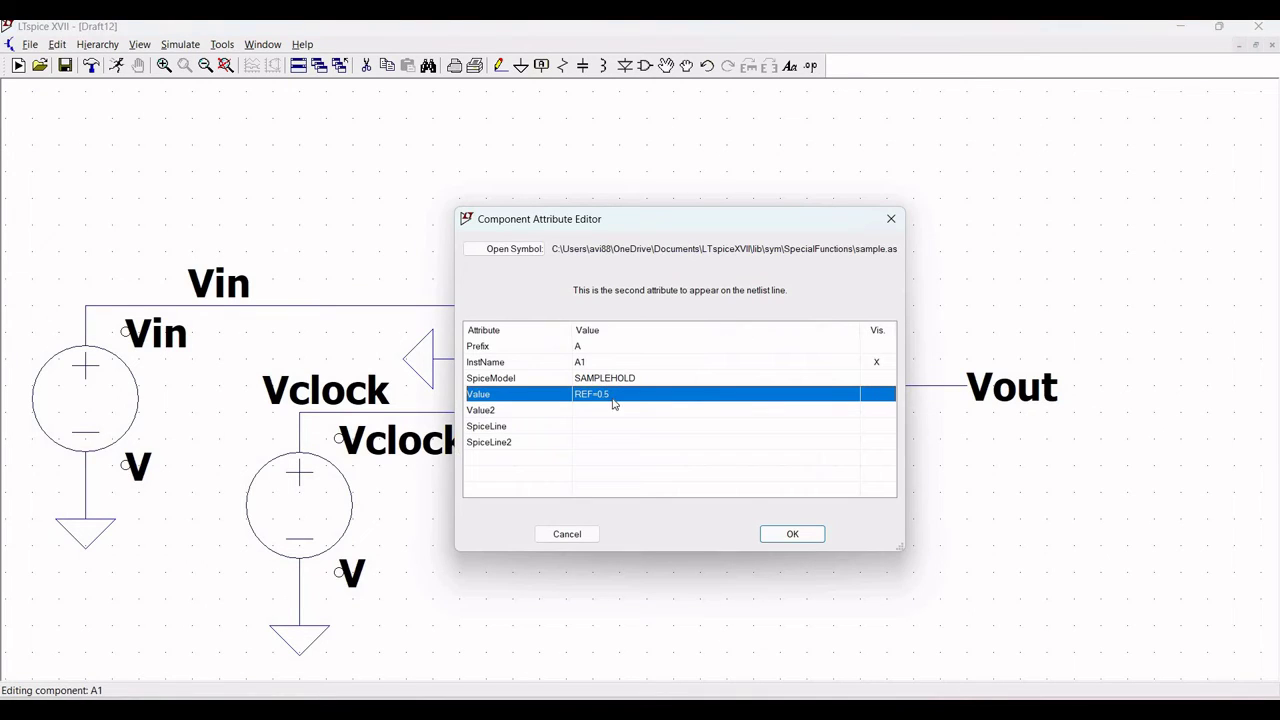
left_click(876, 397)
left_click(793, 534)
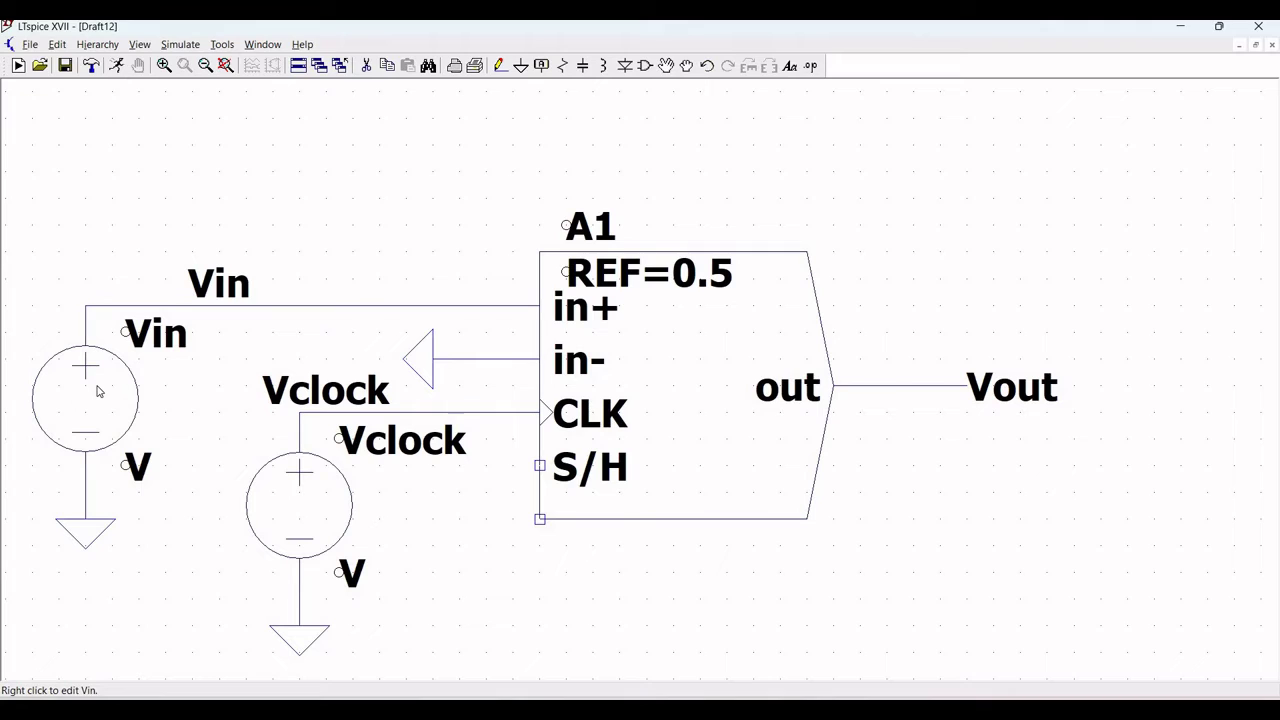
Make Vin a SINE source (offset 0.5, amplitude 0.5, 3MEG) and move its label above Vin
right_click(128, 389)
left_click(752, 390)
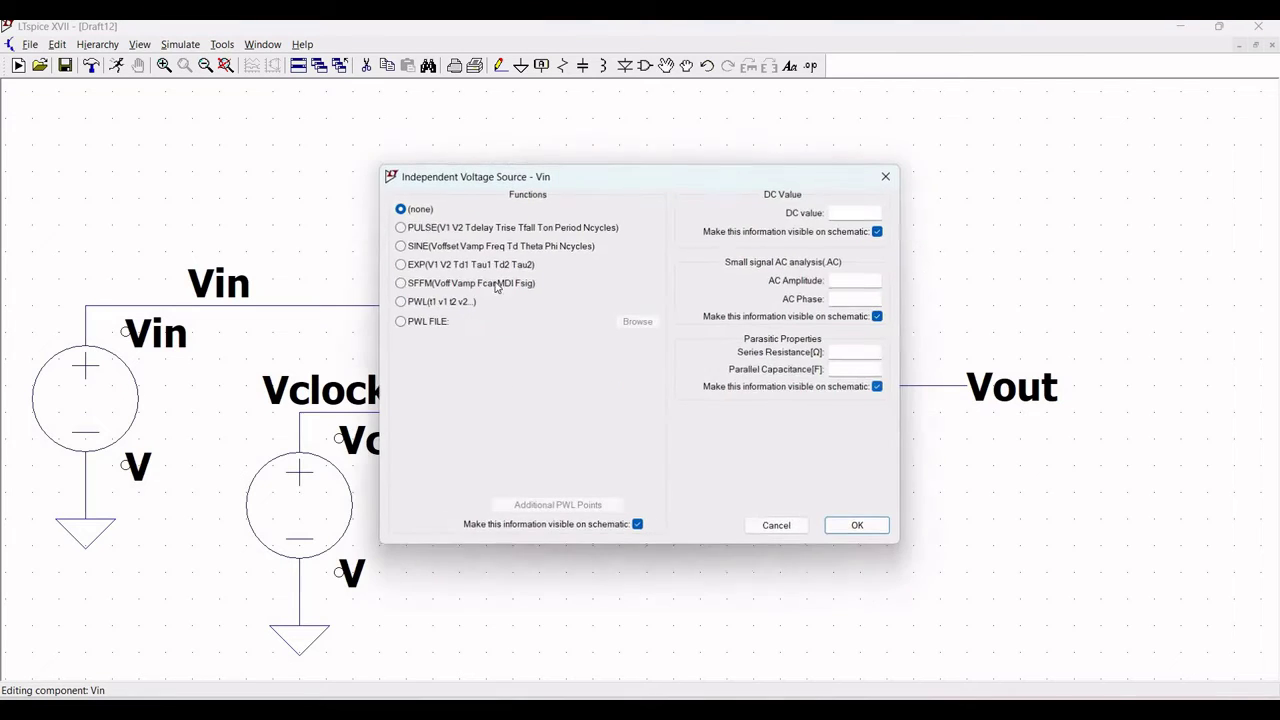
left_click(399, 245)
left_click(590, 360)
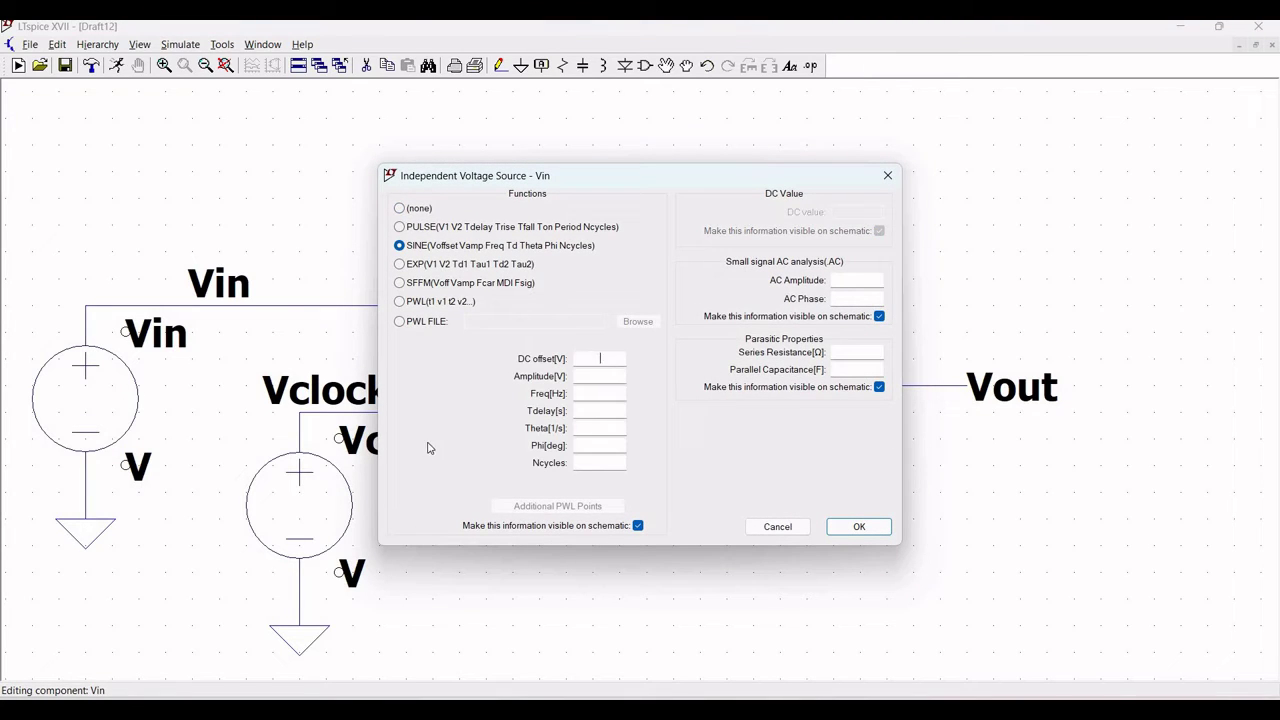
type("0.5")
left_click(582, 371)
type("0.5")
type("3MEG")
left_click(860, 526)
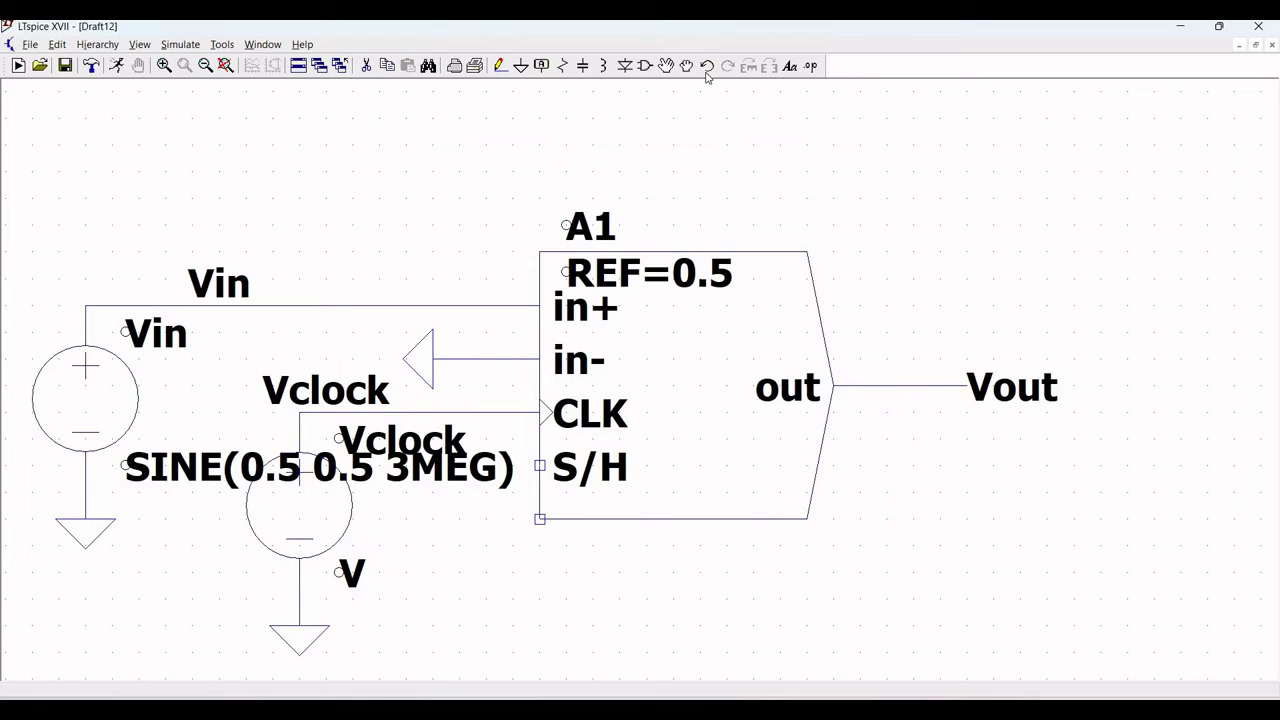
left_click_drag(300, 467, 181, 240)
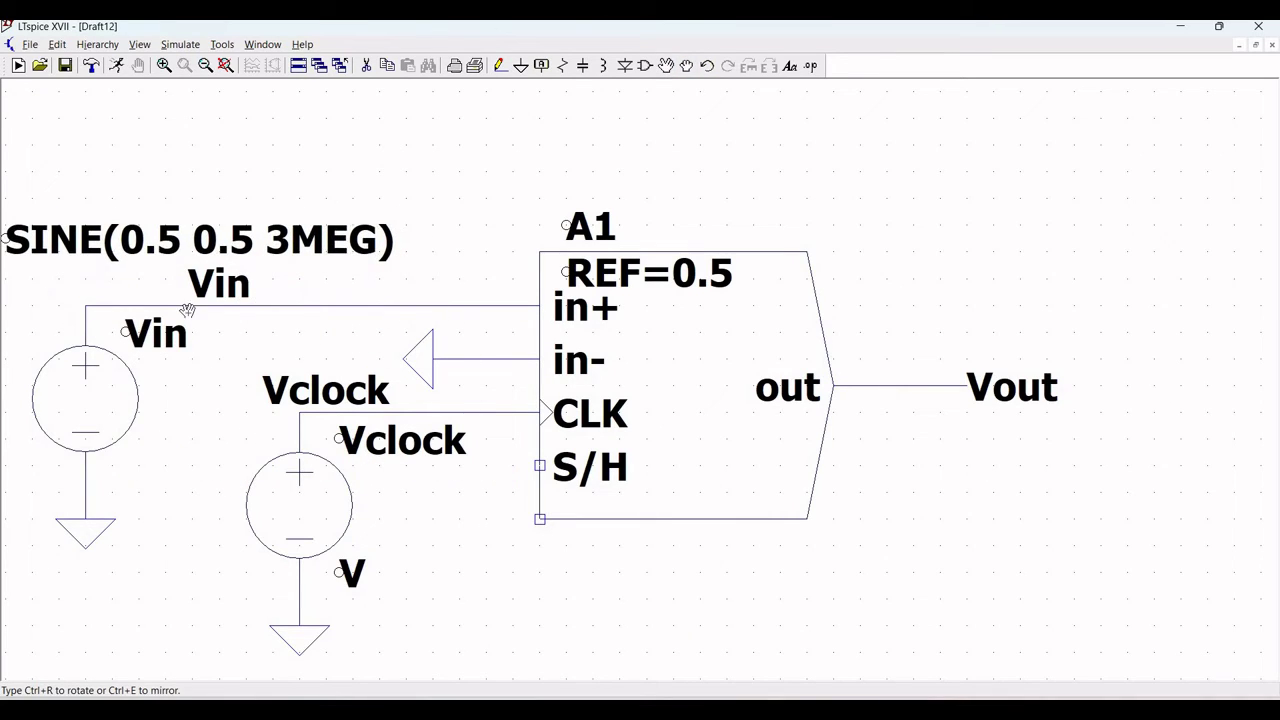
Switch Vclock to a PULSE source with Vinitial 0, Von 1 and Tdelay 0
right_click(328, 514)
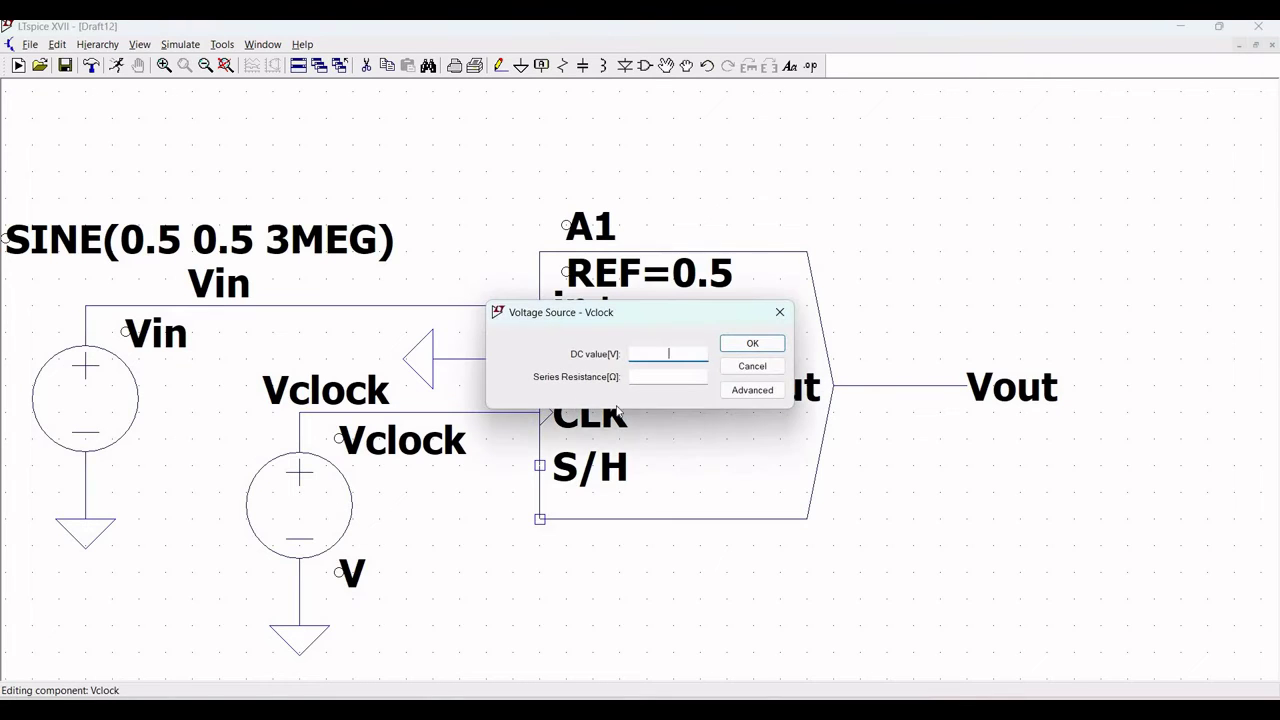
left_click(765, 390)
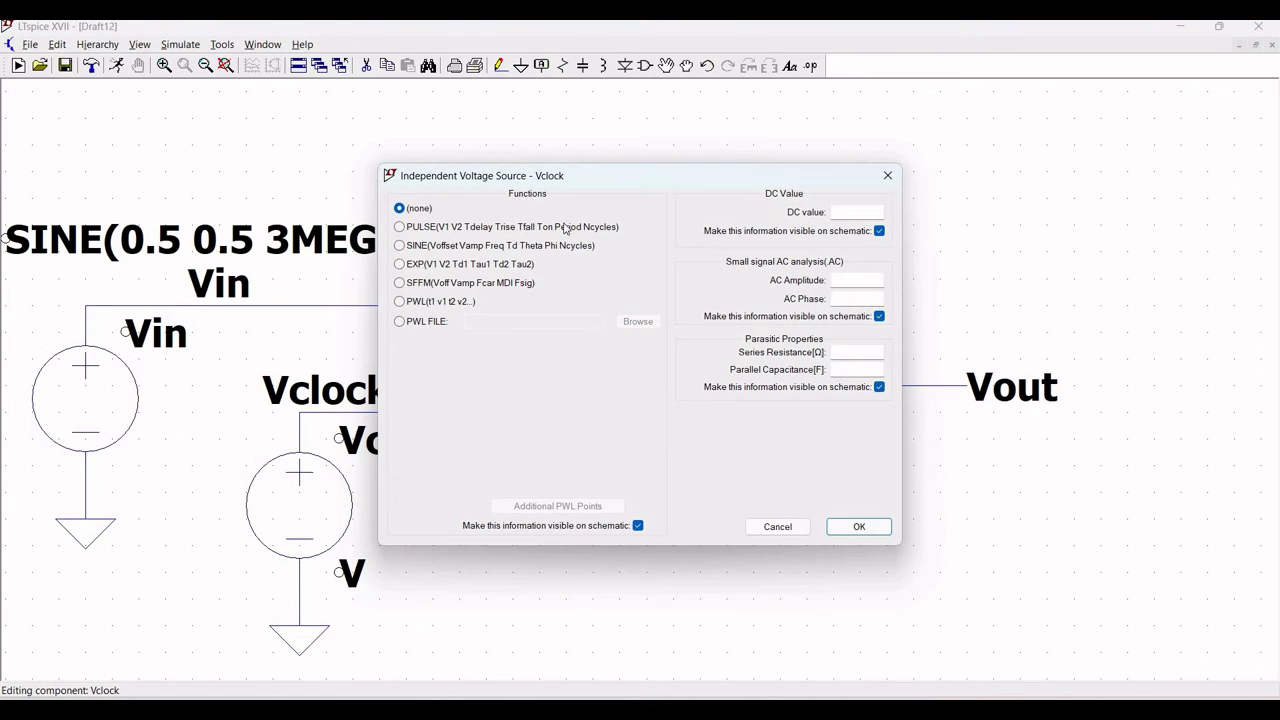
key("Down")
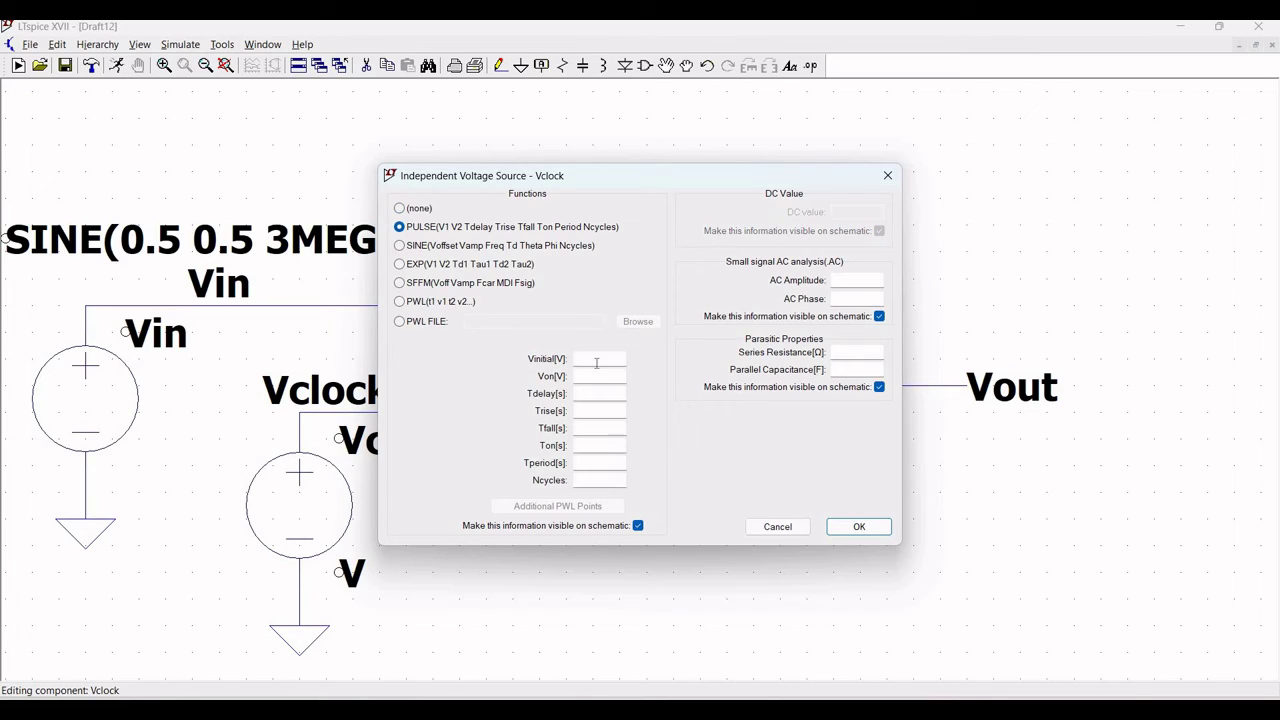
left_click(597, 363)
type("0")
left_click(600, 376)
left_click(603, 392)
type("0")
Set the pulse Trise and Tfall to 0, Ton 4.9n and Tperiod 10n, and apply
left_click(605, 410)
type("0")
left_click(603, 429)
type("0")
left_click(601, 446)
type("4.9n")
key("Tab")
type("10n")
left_click(845, 527)
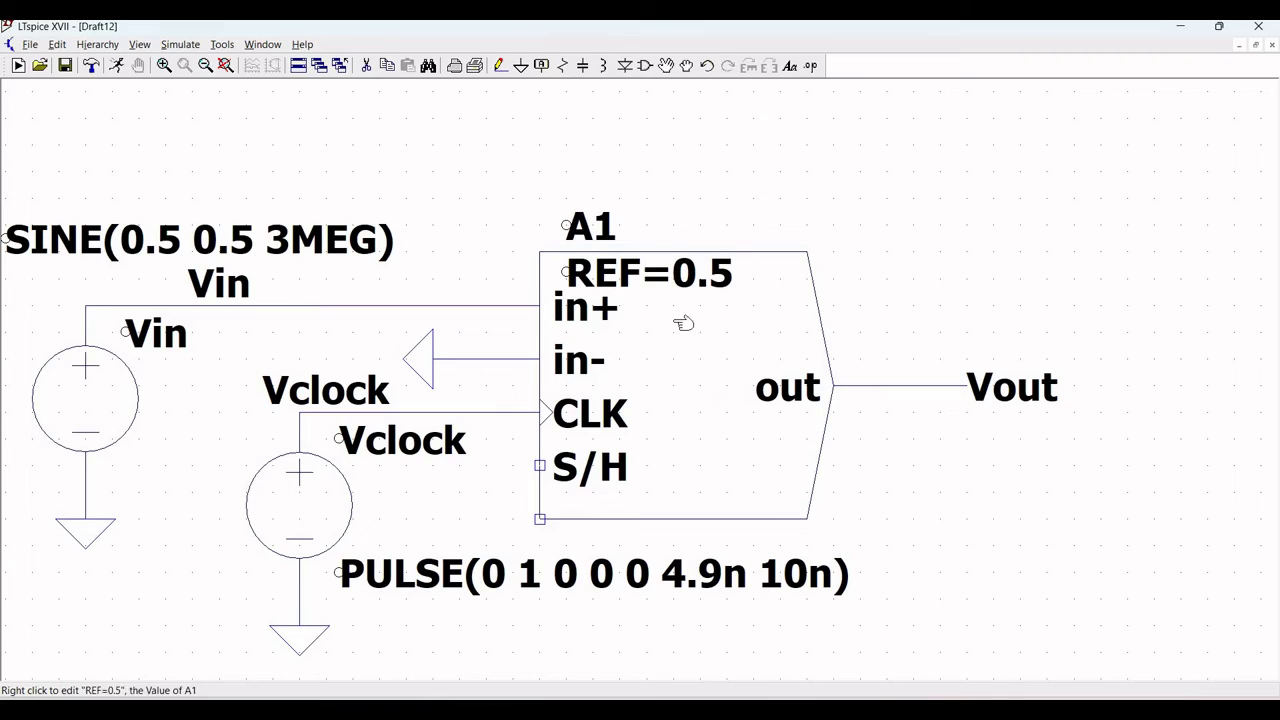
Add a .tran 2000n uic directive, skipping the initial operating point, near the top right
left_click(58, 48)
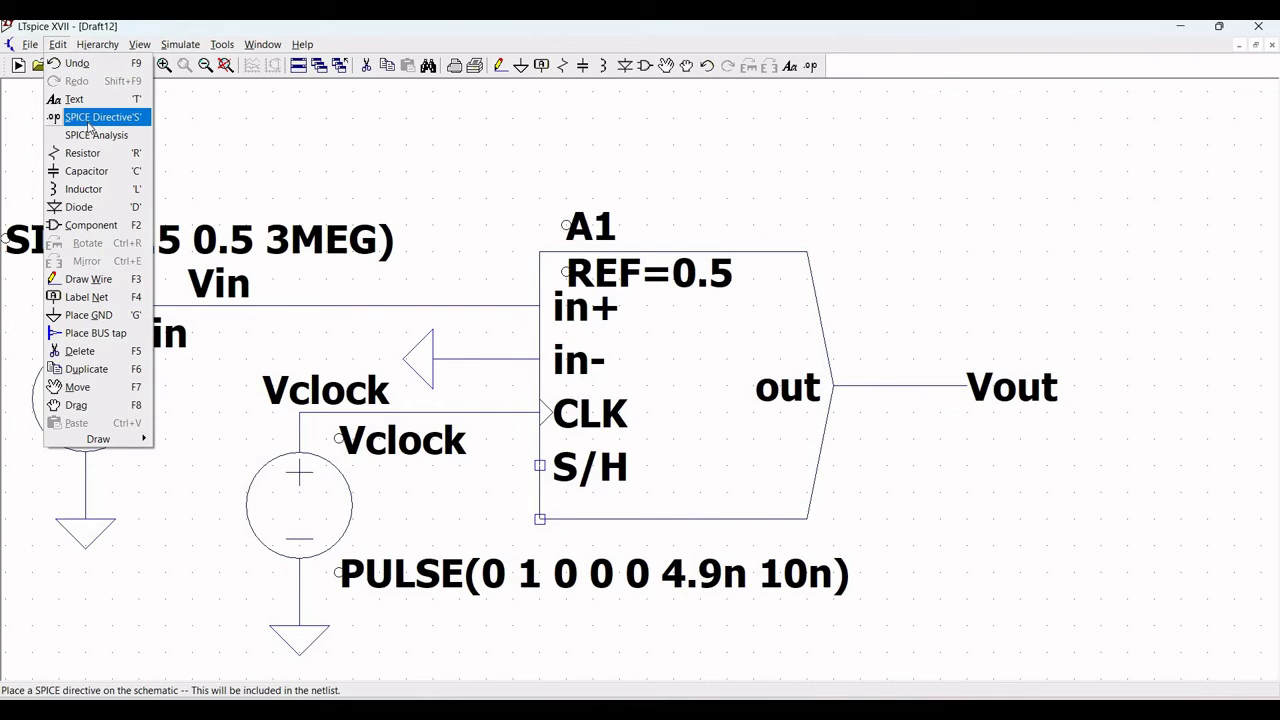
left_click(94, 135)
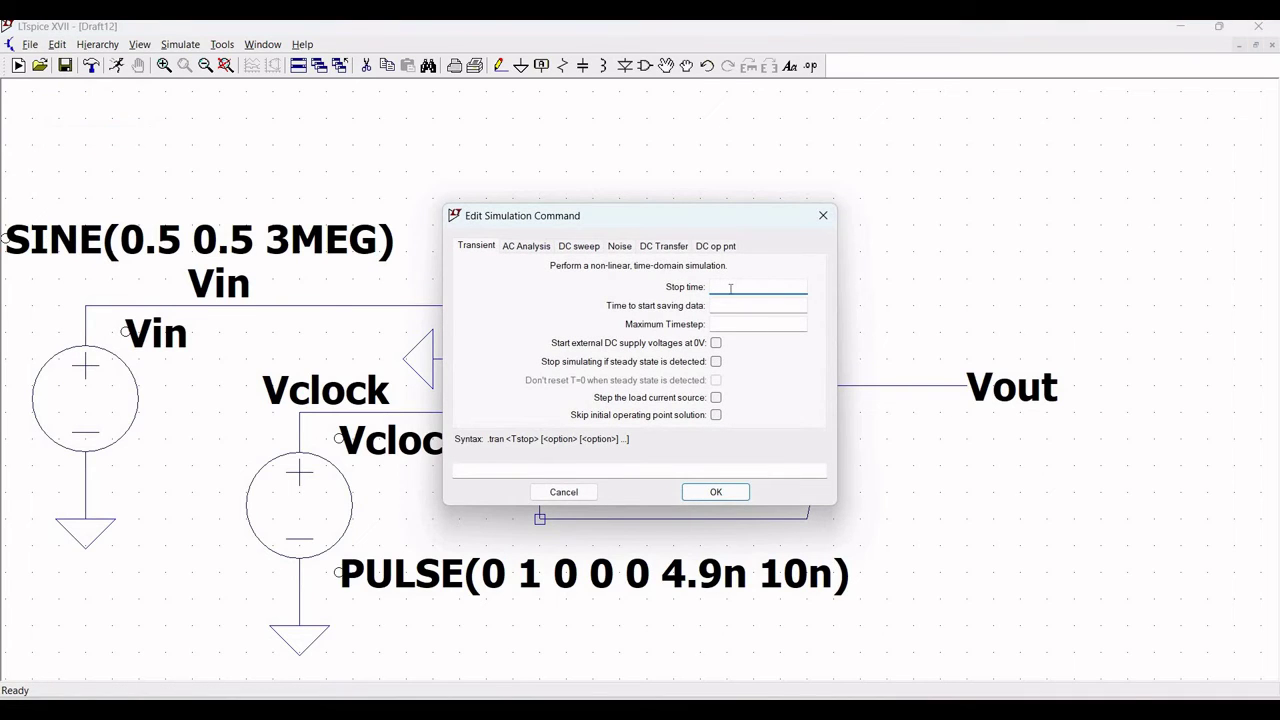
type("2000n")
left_click(716, 415)
left_click(711, 490)
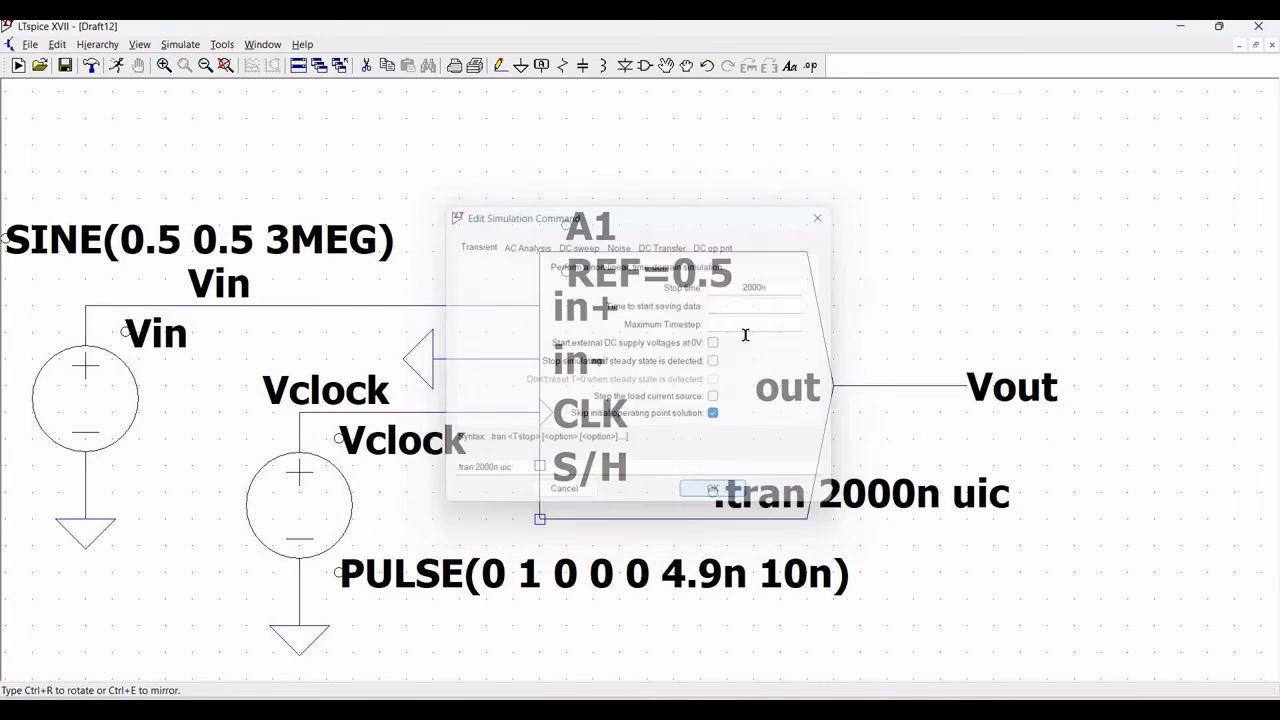
left_click(912, 133)
left_click(57, 44)
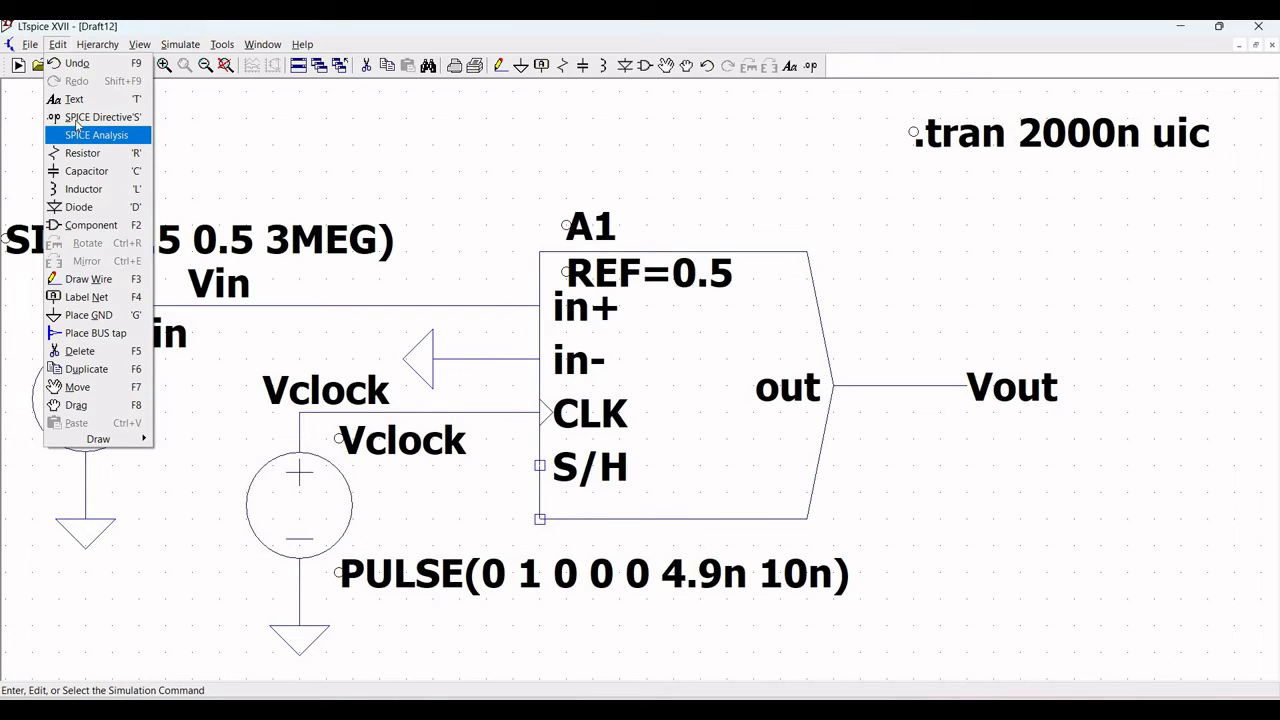
Add '.model switmod sw' and '.options plotwinsize=0' directives below the .tran line
key("Return")
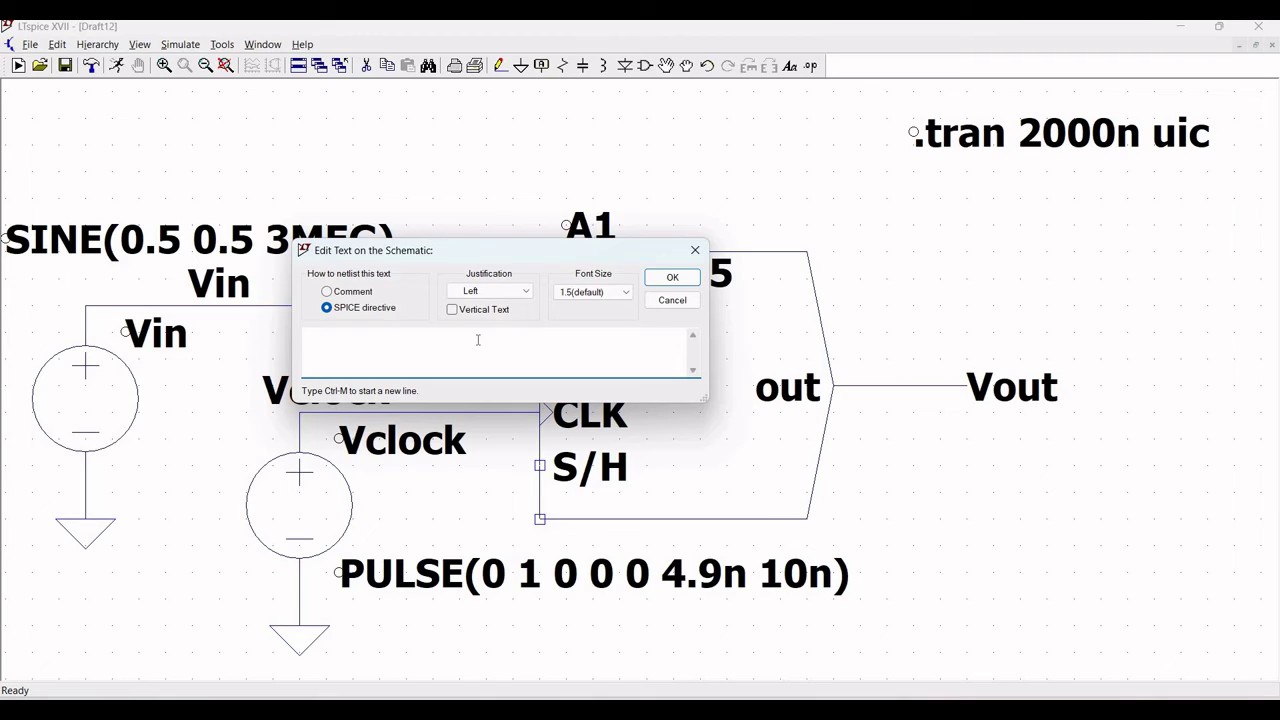
type(".model")
type(" sw")
type("itmod")
type("sw")
type(".options")
type(" plot")
type("wise")
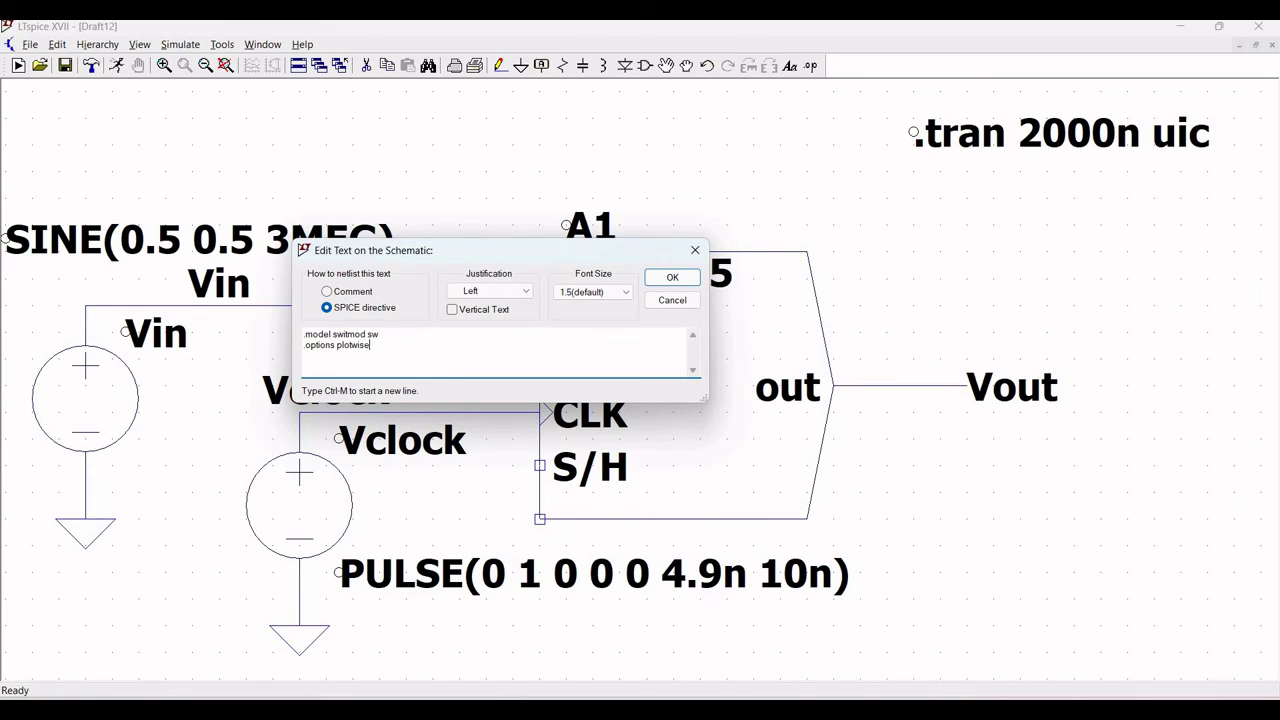
key("BackSpace")
type("nsize=0")
left_click(673, 277)
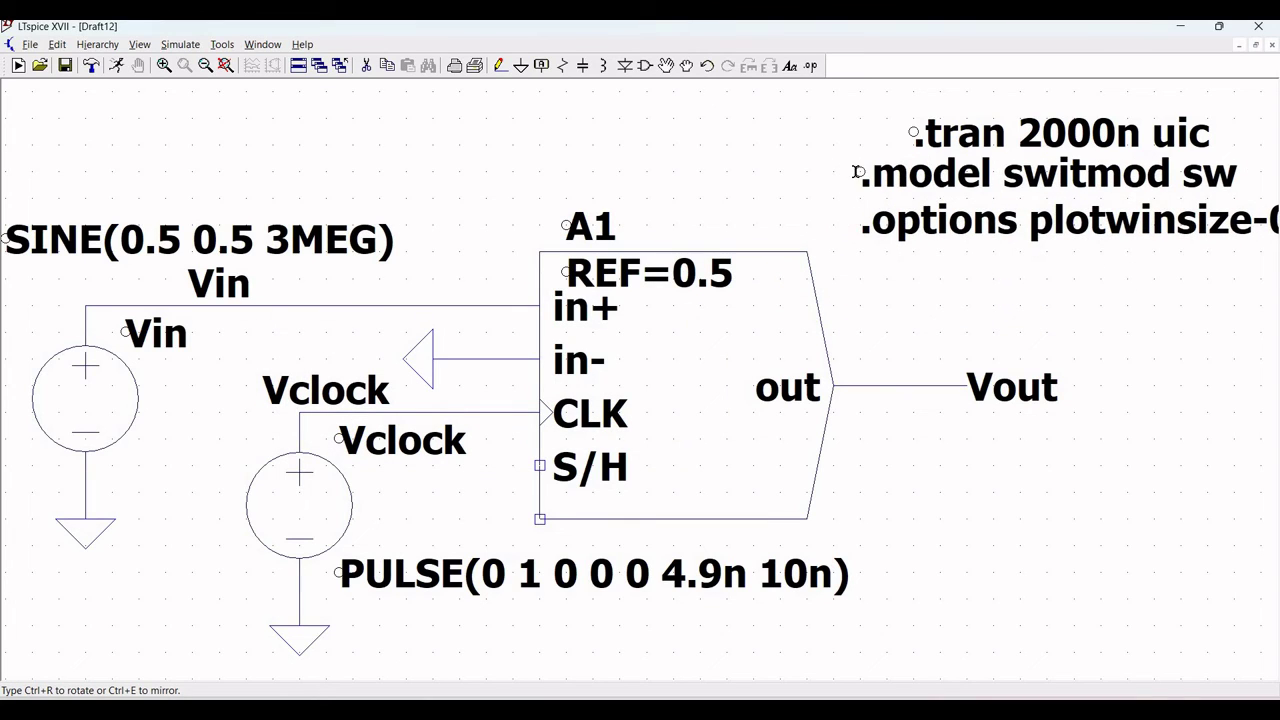
left_click(927, 173)
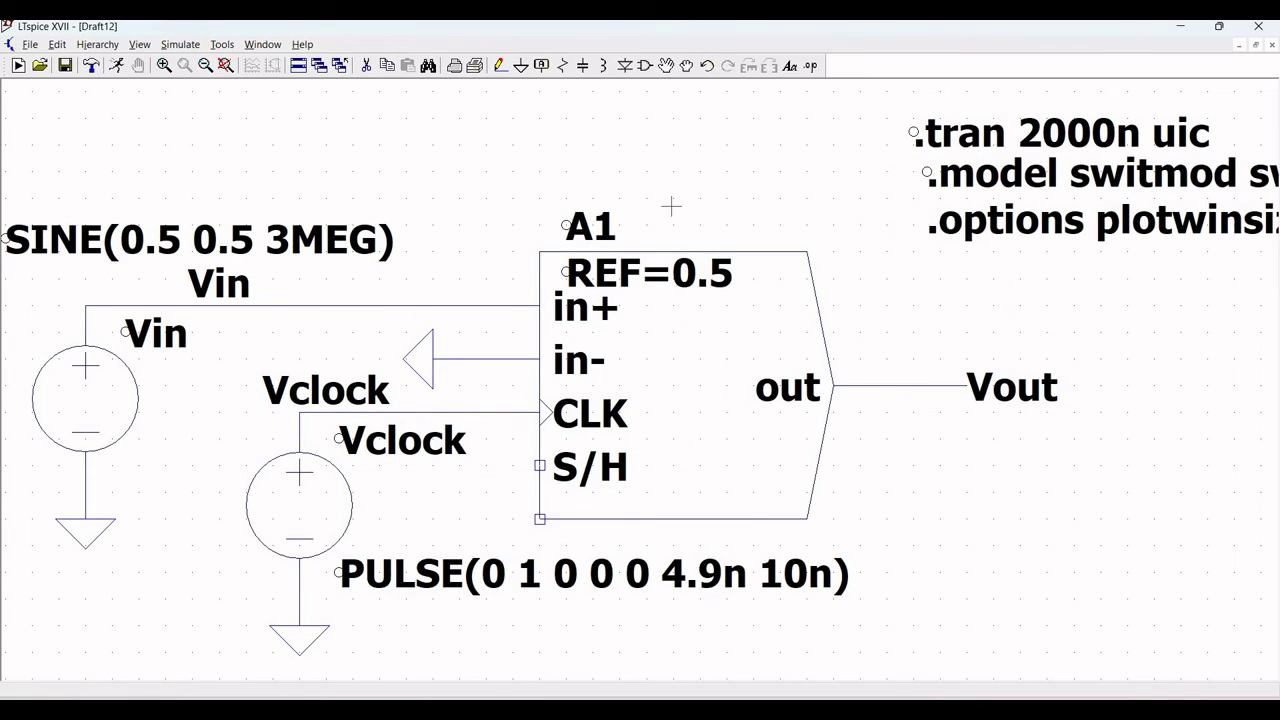
scroll(717, 170, "down", 2)
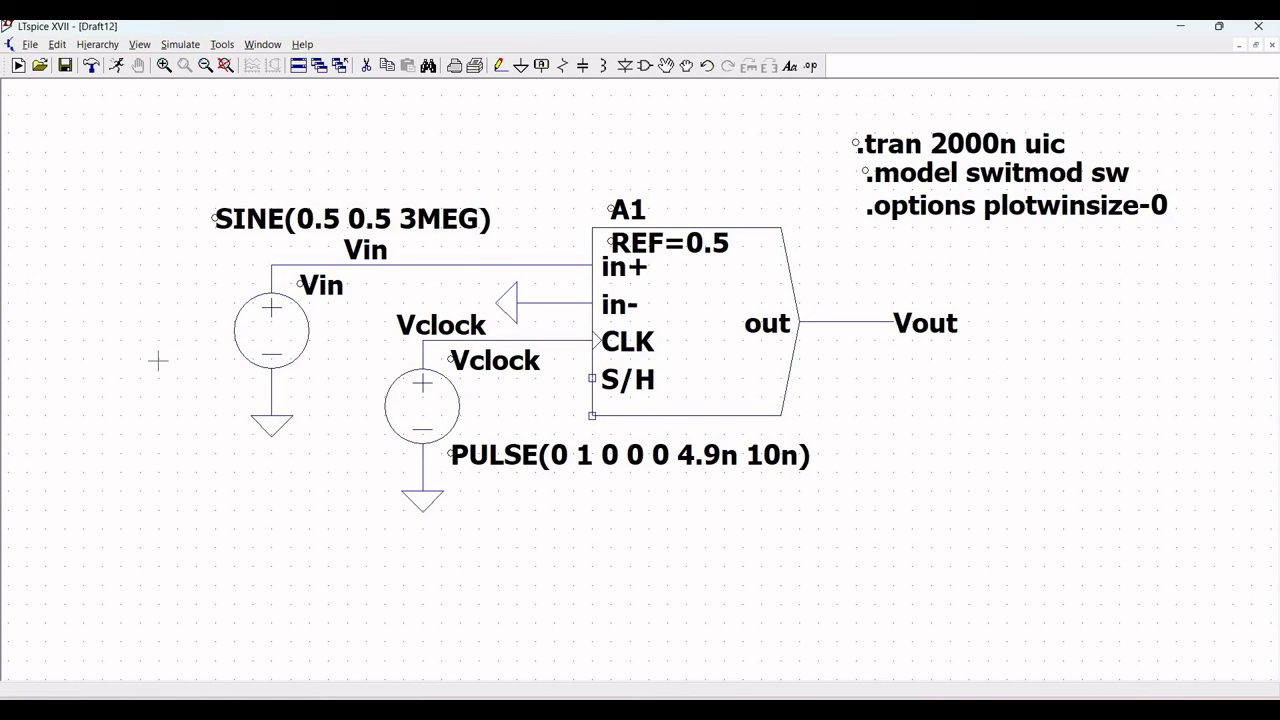
Save the schematic under the new name 'Samplehold_symbol' via Save As
left_click(30, 45)
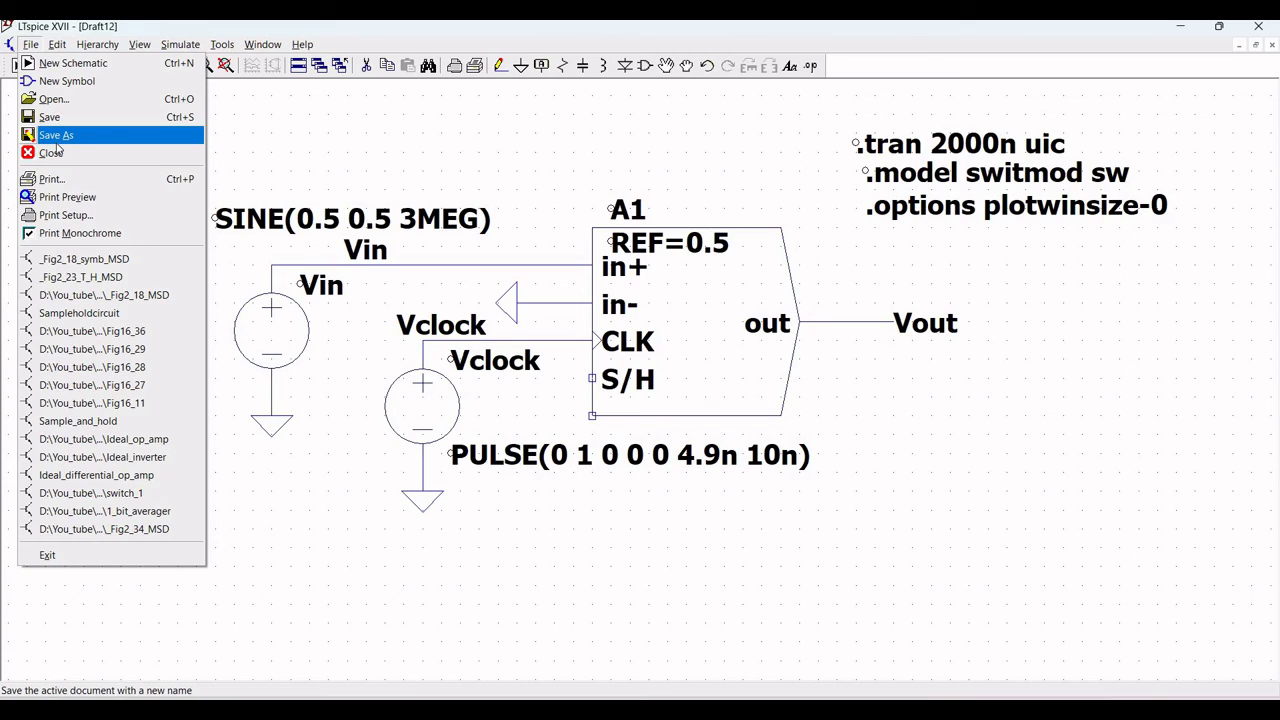
left_click(56, 137)
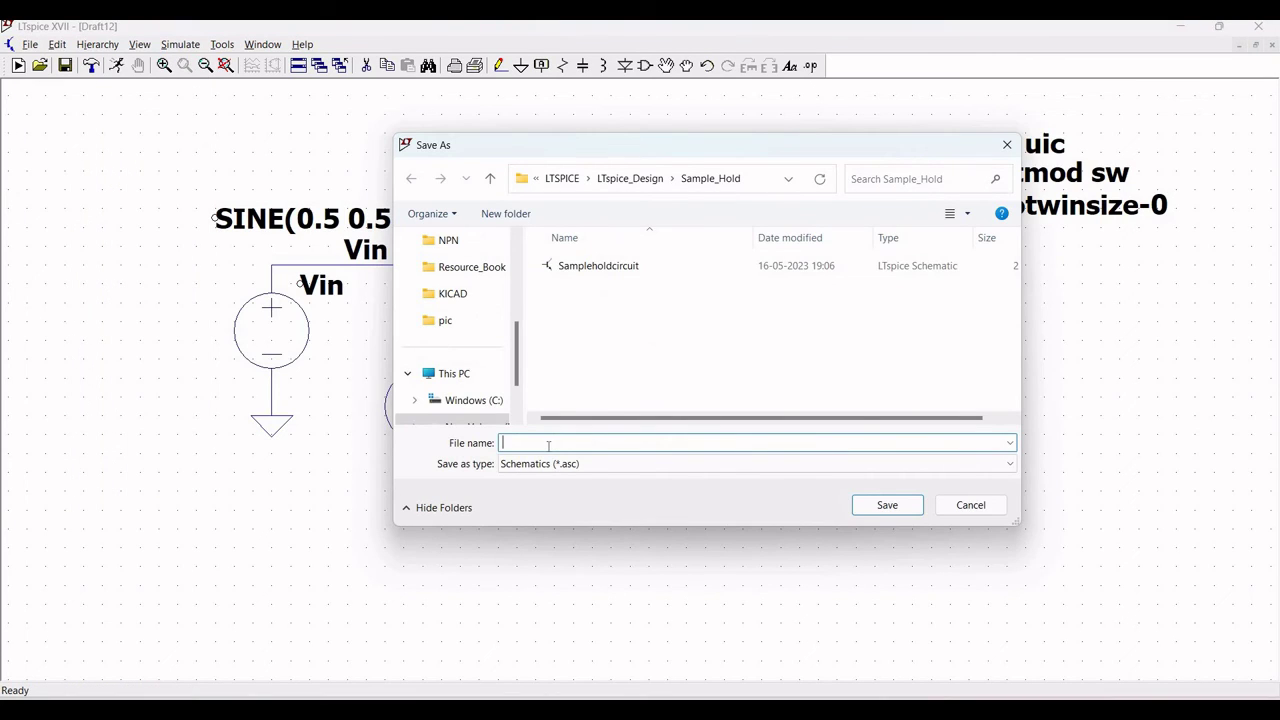
type("Samplehold")
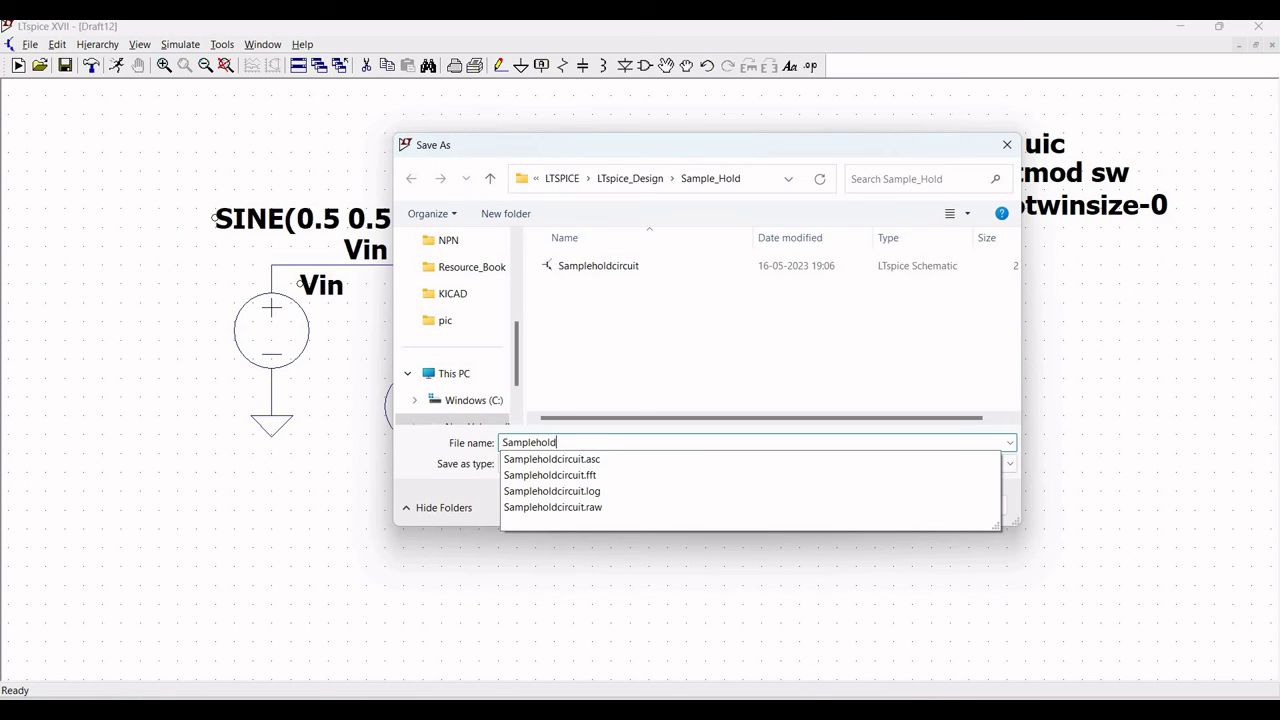
type("_symbol")
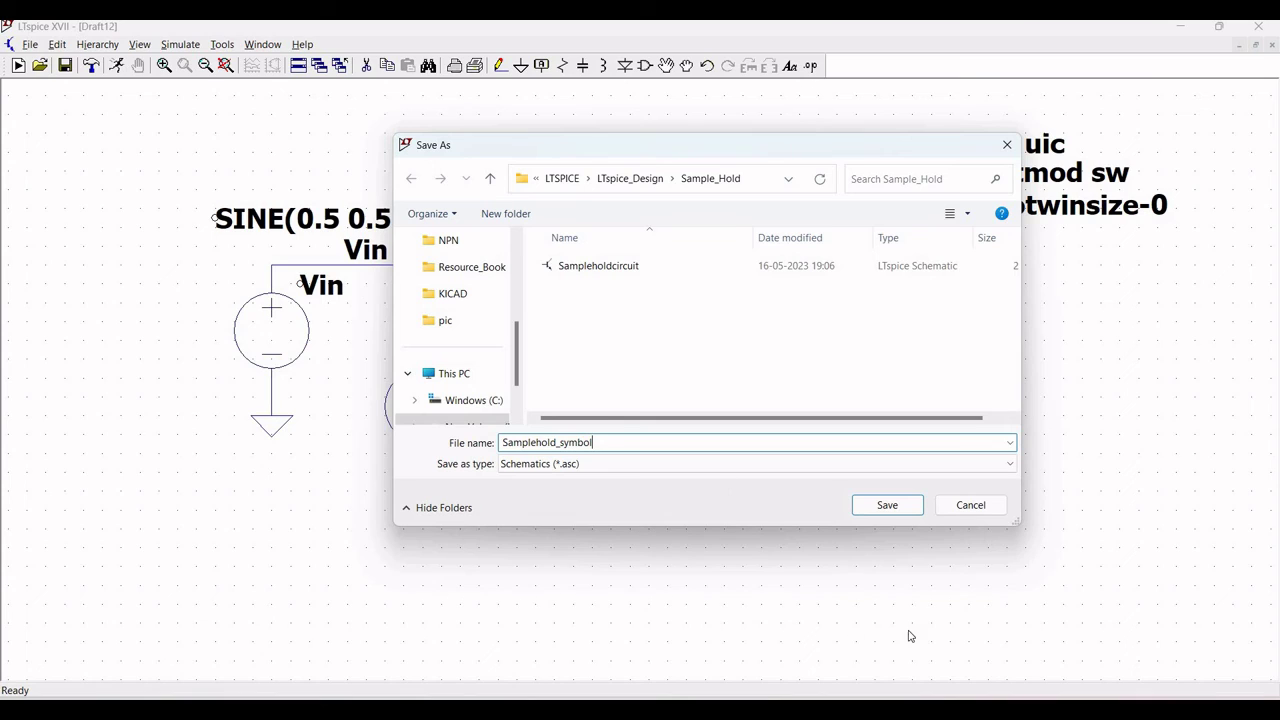
left_click(887, 505)
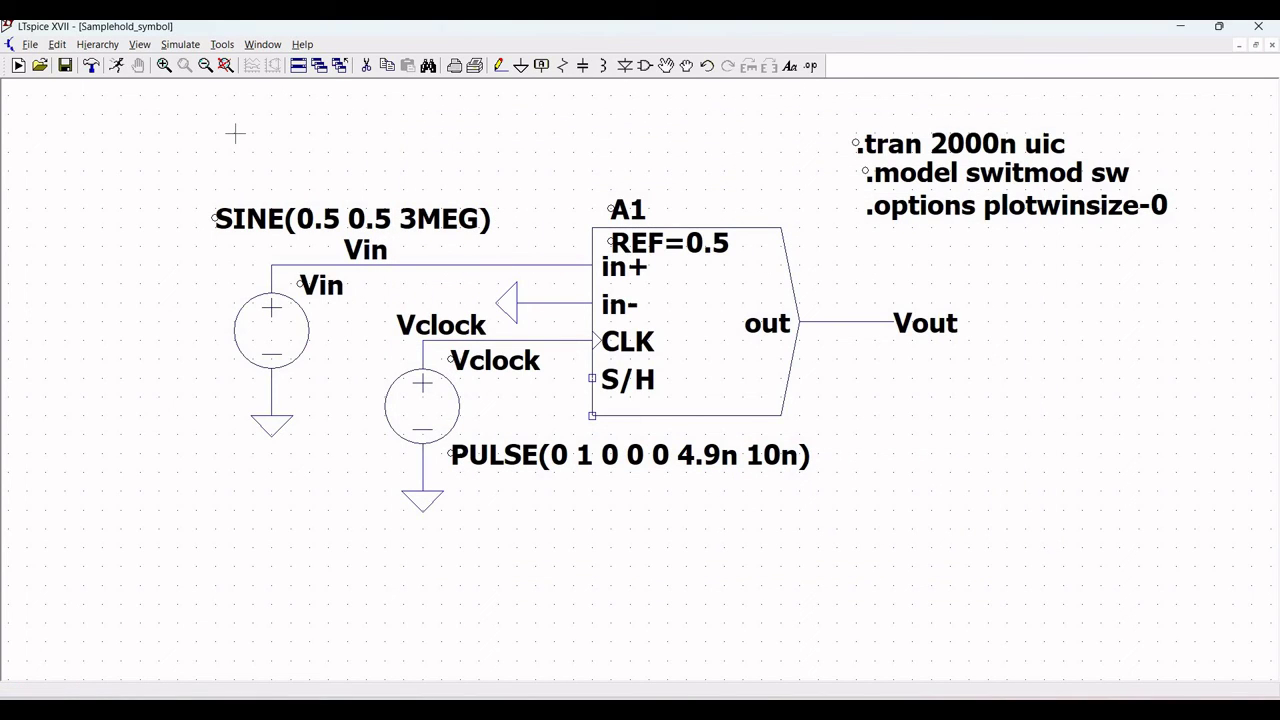
Change the directive from '.options plotwinsize-0' to '.options plotwinsize=0'
right_click(971, 206)
left_click(389, 375)
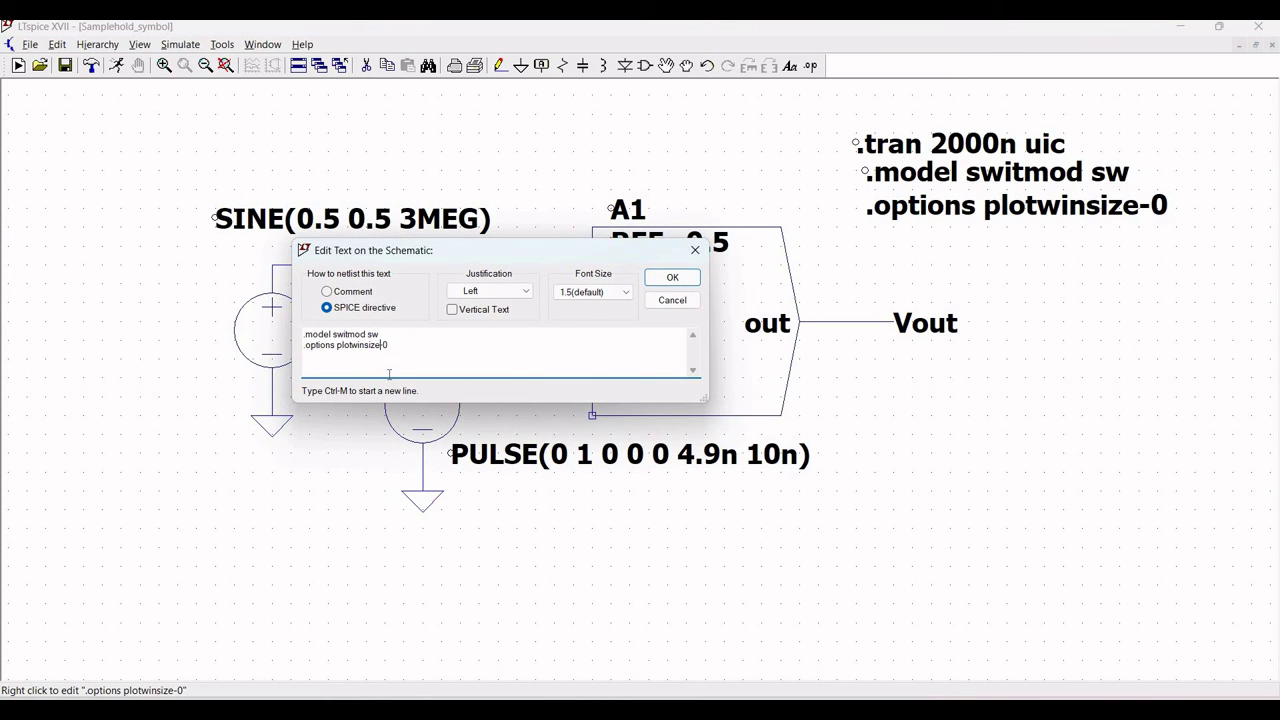
key("BackSpace")
key("BackSpace")
type("=0")
left_click(672, 278)
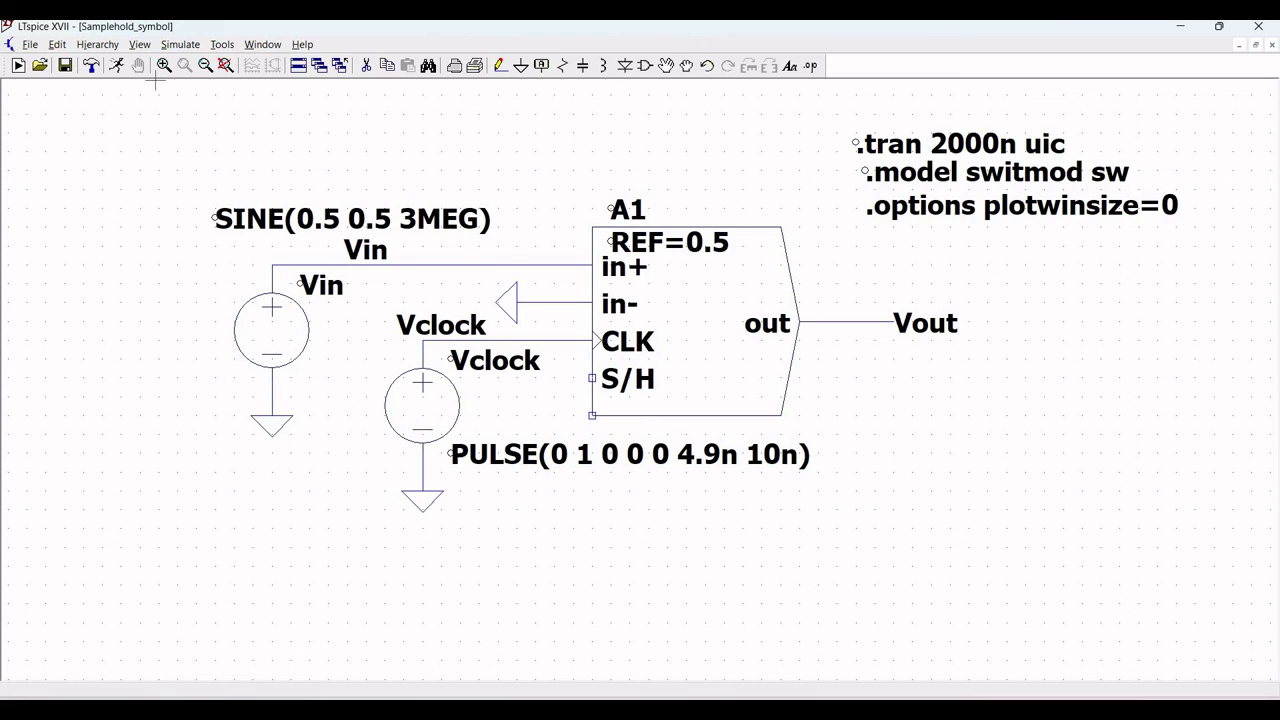
Run the transient simulation and plot V(vin) and V(vout) by probing both nets
left_click(115, 68)
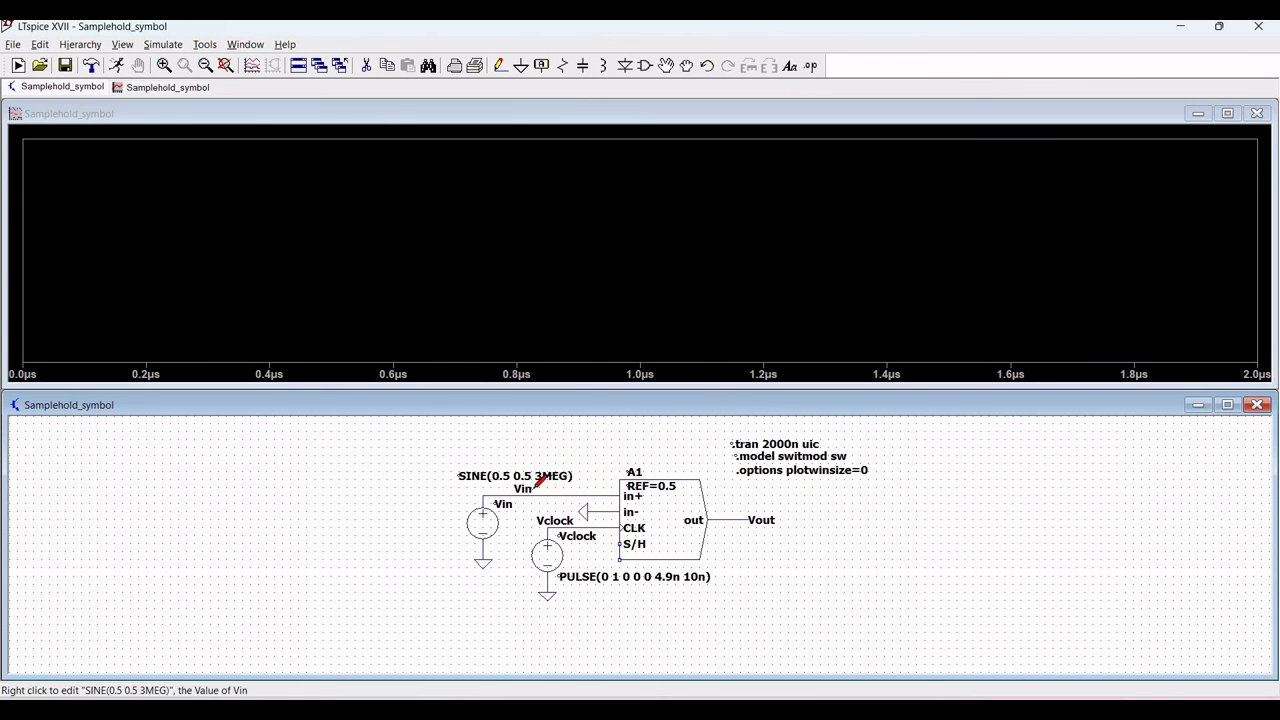
left_click(530, 496)
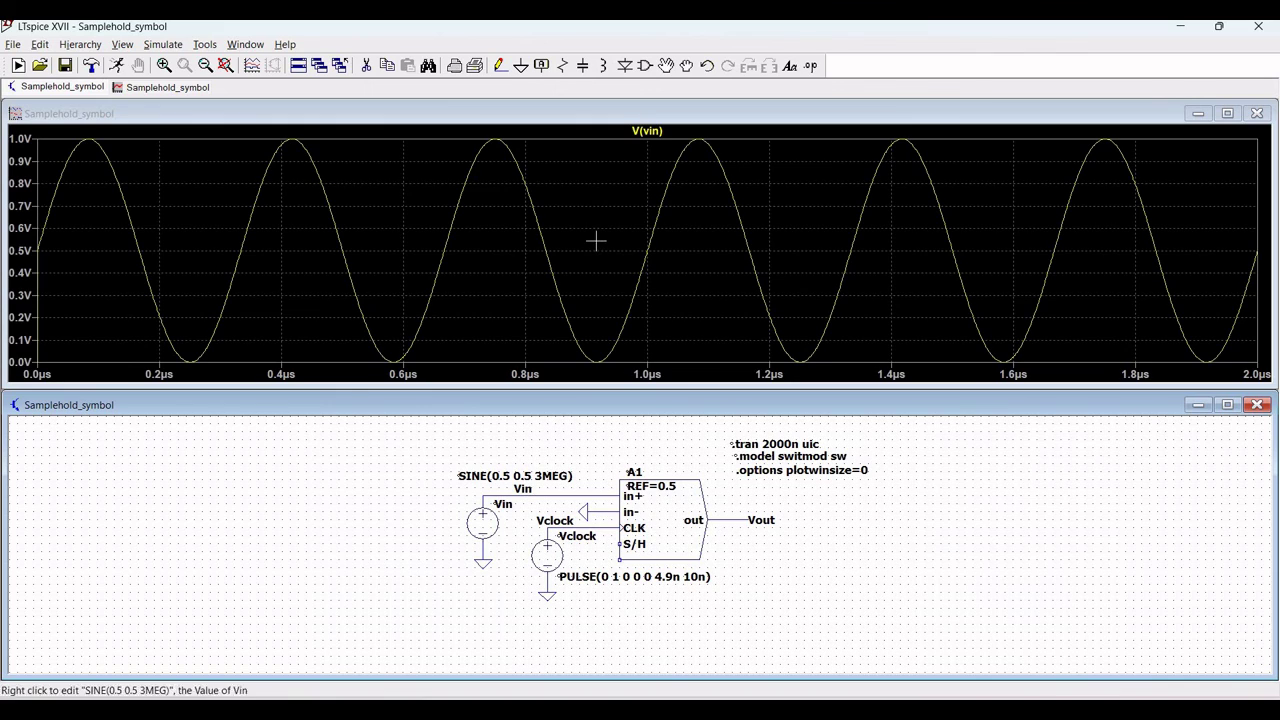
left_click(743, 516)
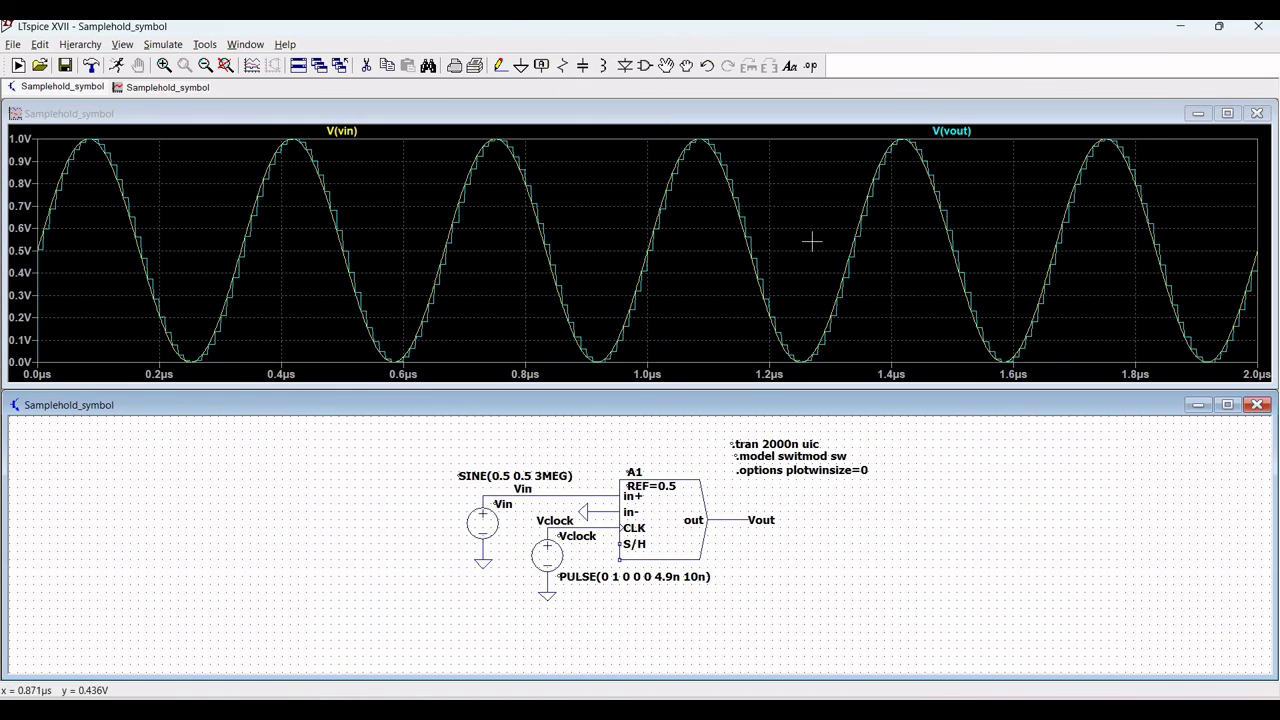